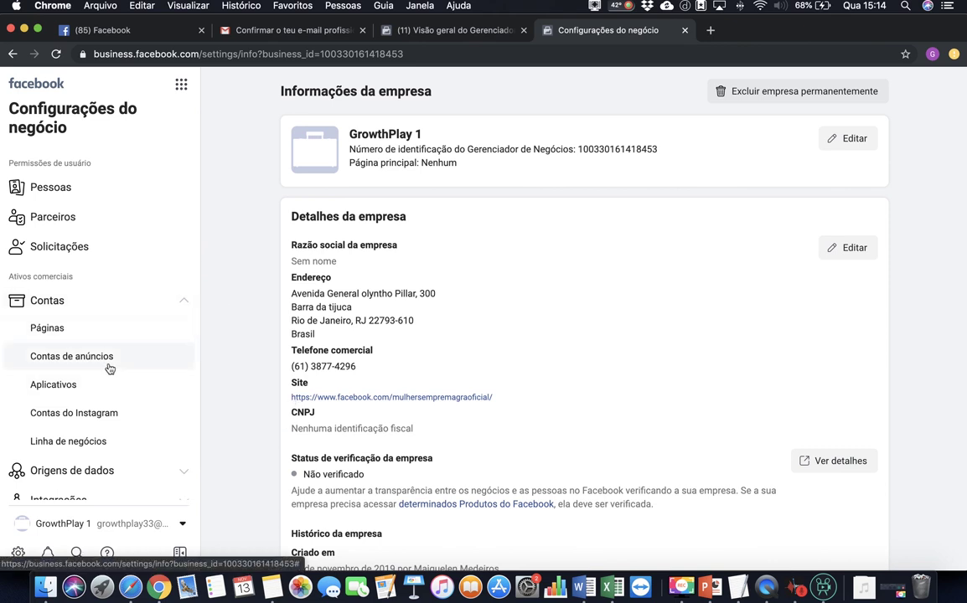
Step: Open the ad accounts section (Contas de anúncios) in the business settings of GrowthPlay 1
scroll(82, 337, down, 2)
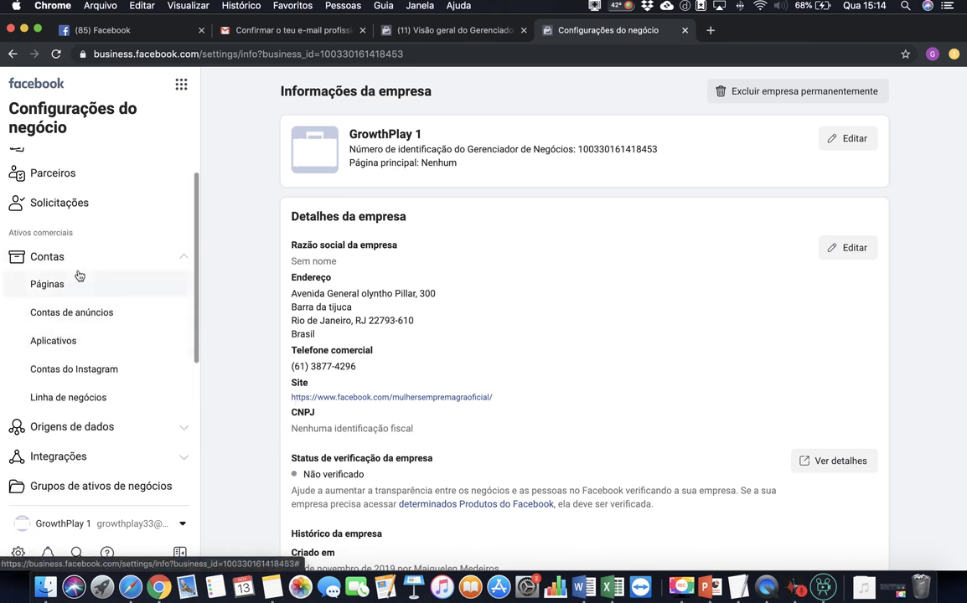
scroll(79, 277, up, 1)
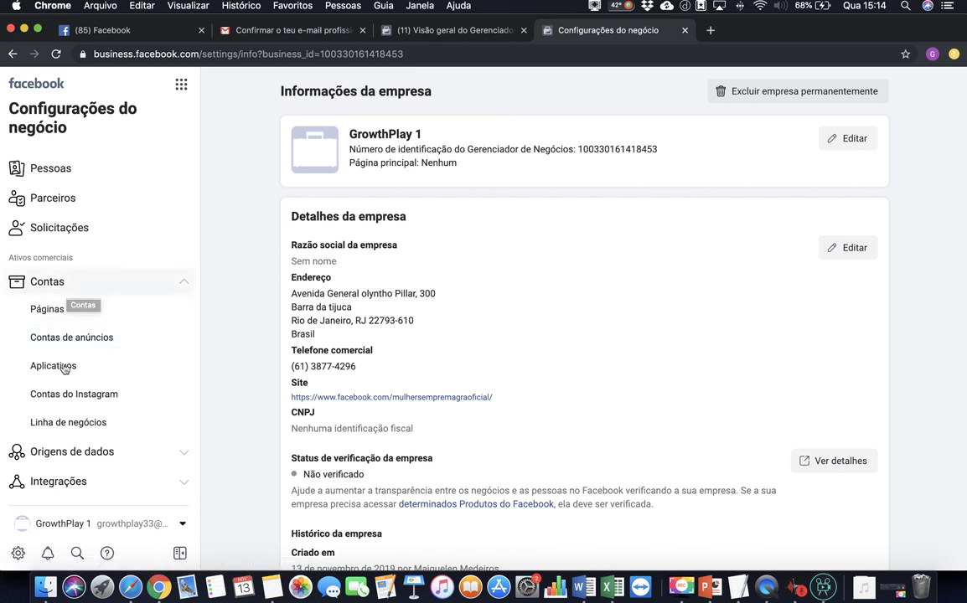
click(79, 339)
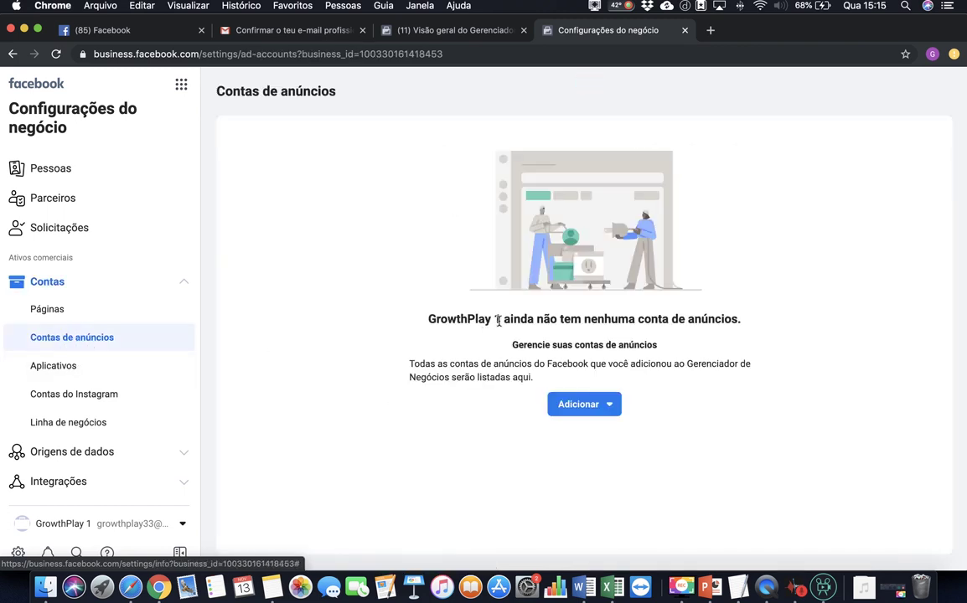
drag(500, 319, 790, 341)
click(534, 384)
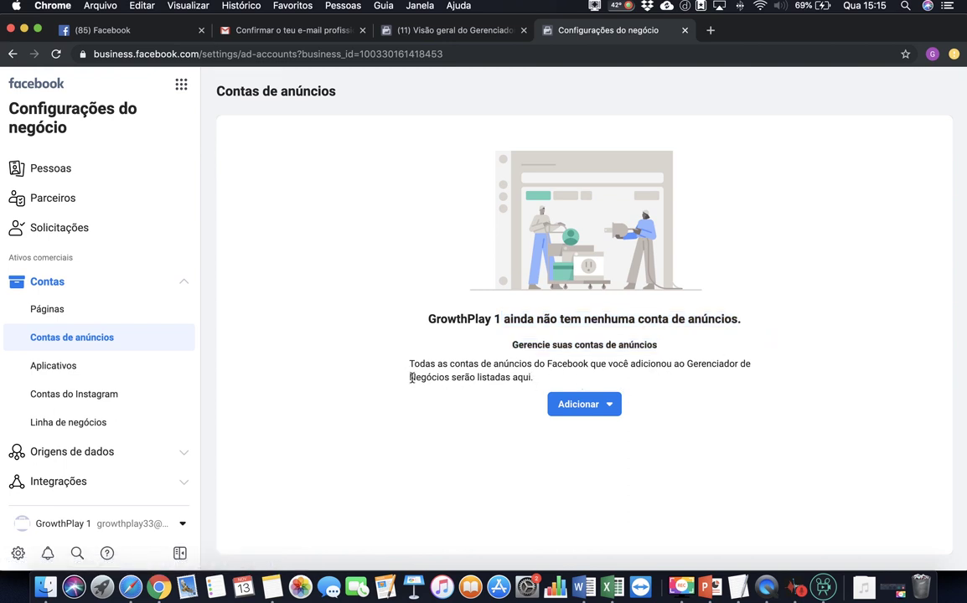
drag(404, 383, 562, 384)
click(561, 383)
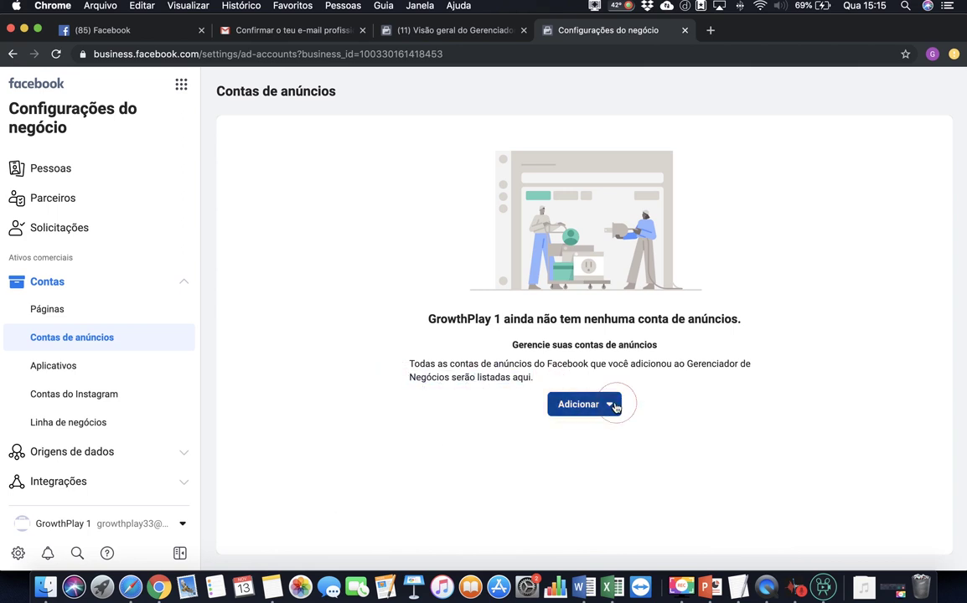
Step: Start creating a new ad account (Criar uma nova conta de anúncios) for the business
click(616, 406)
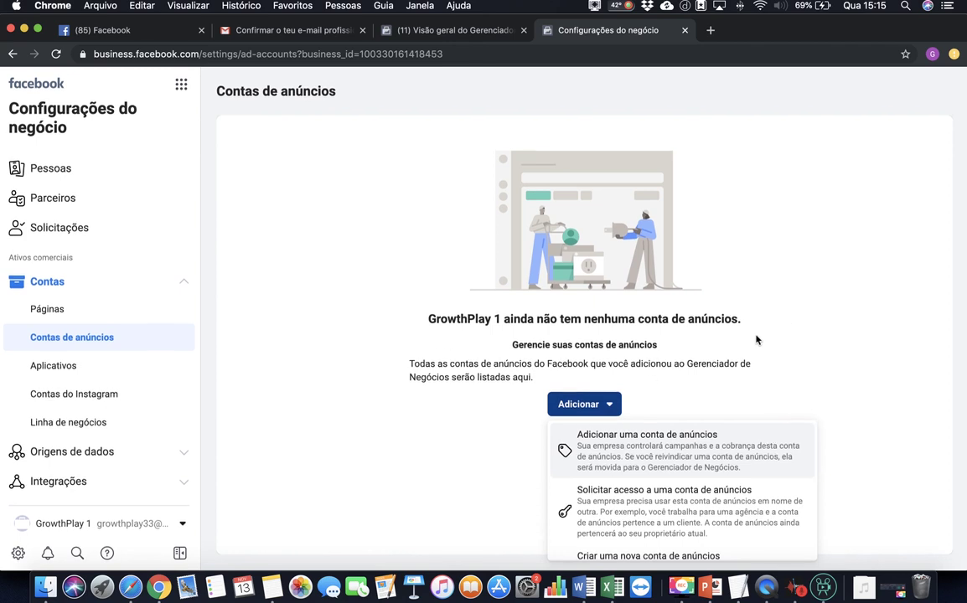
click(656, 400)
click(613, 404)
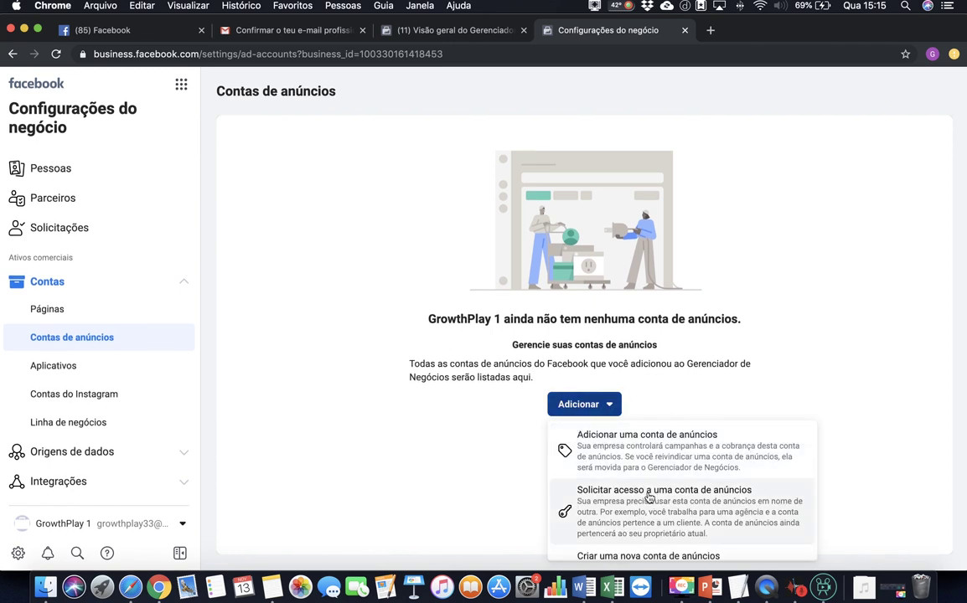
scroll(646, 511, down, 1)
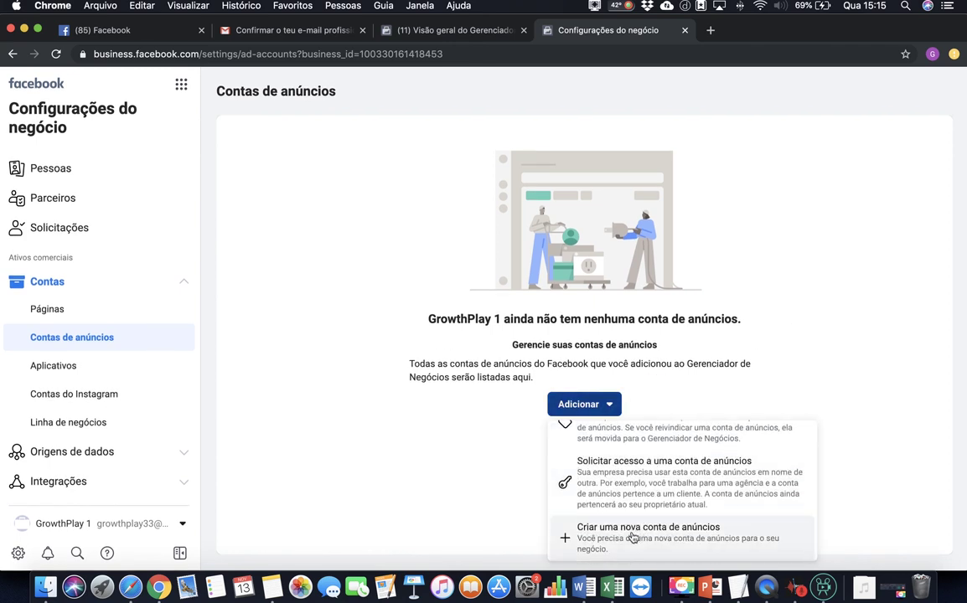
click(632, 538)
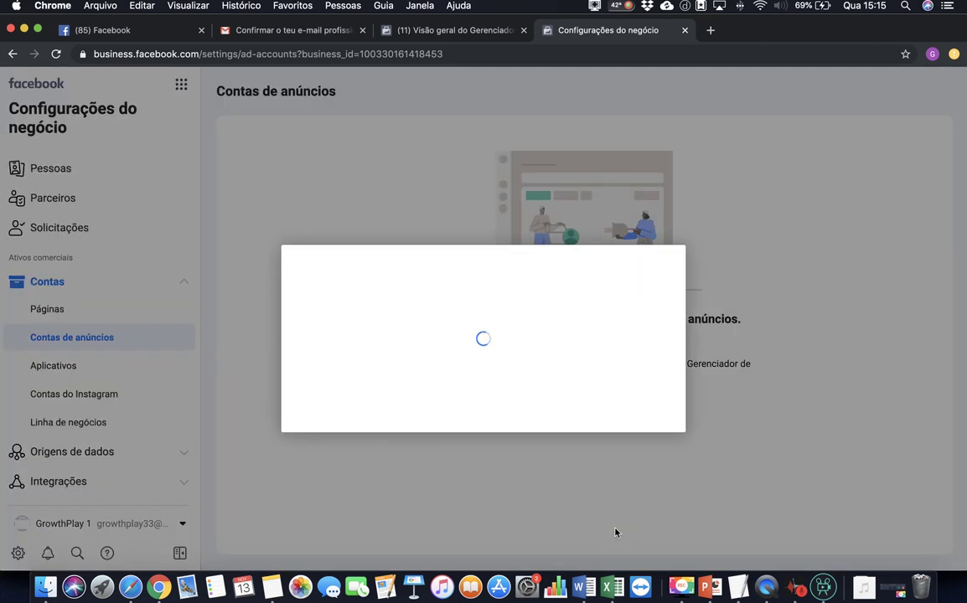
Step: Name the new ad account CA01
click(419, 318)
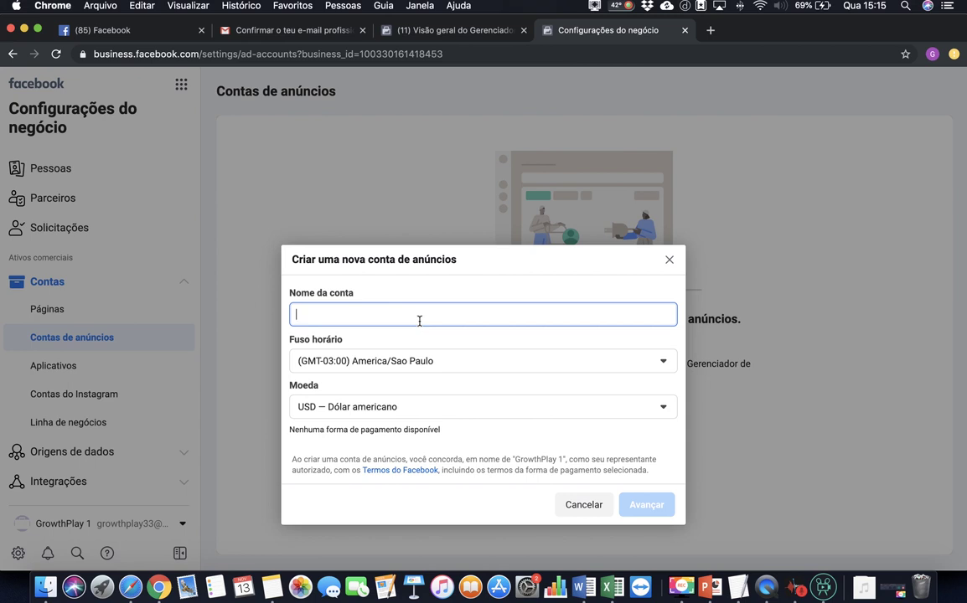
key(F10)
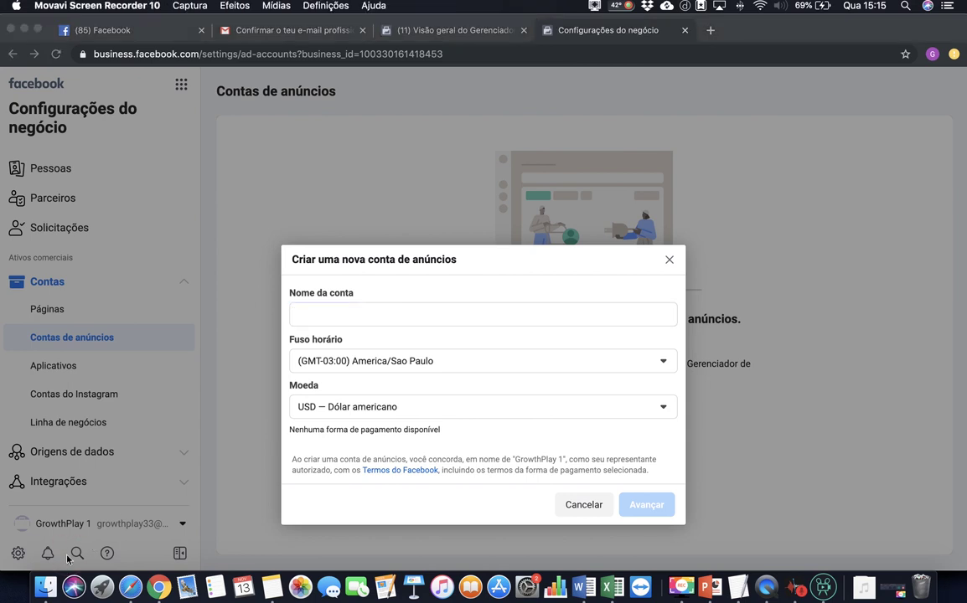
click(340, 317)
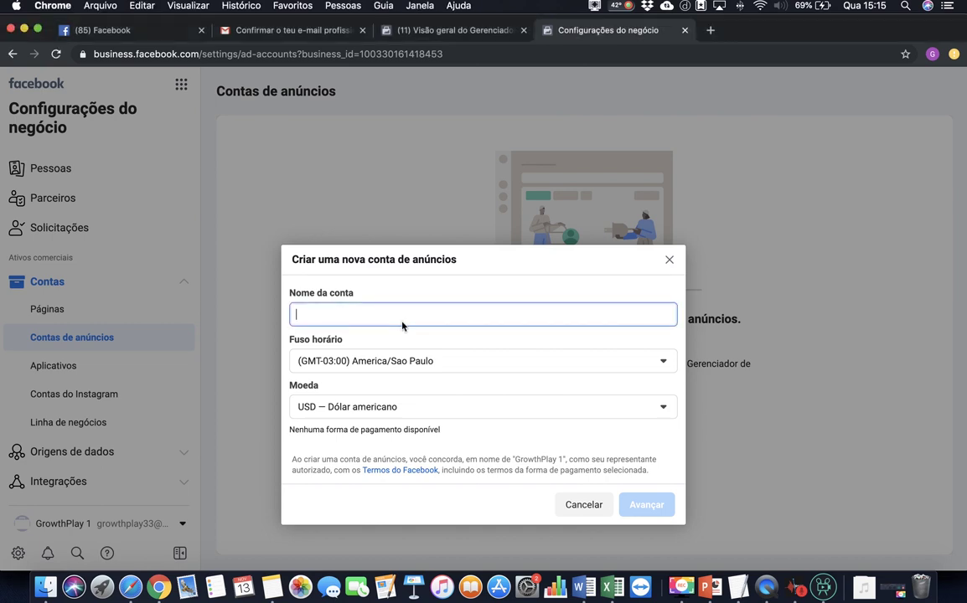
text(AN01)
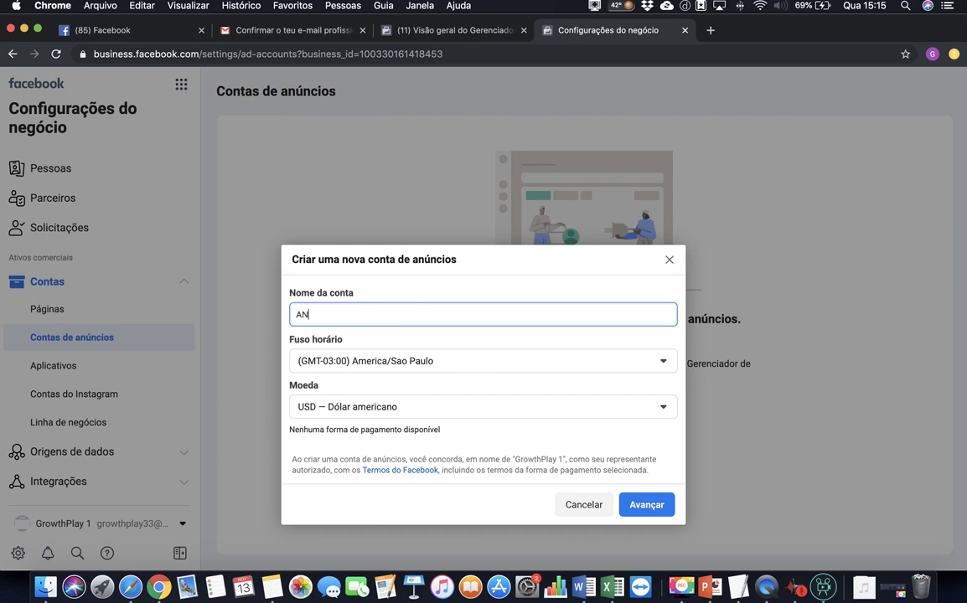
double_click(314, 315)
click(312, 315)
drag(312, 315, 282, 315)
key(Right)
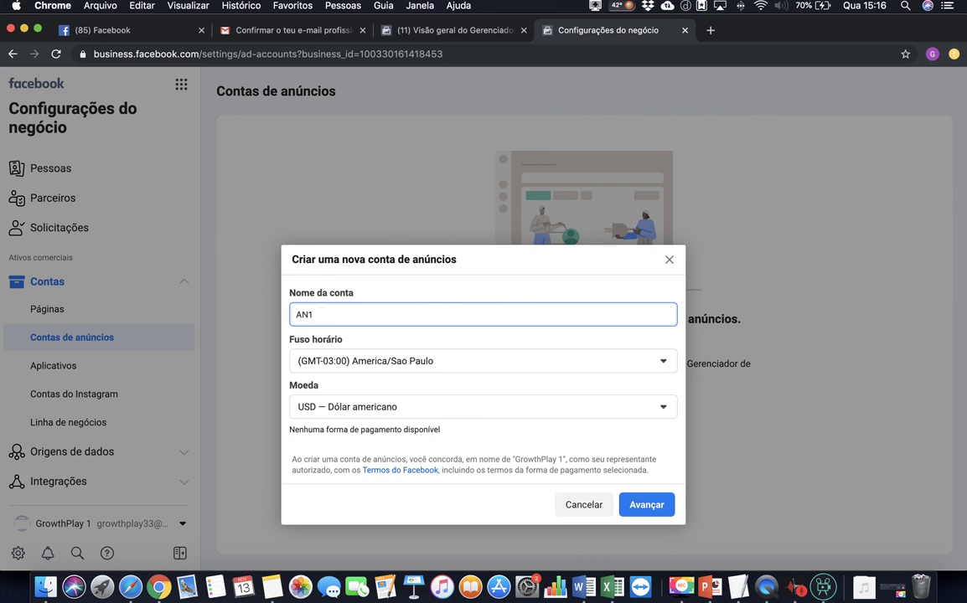
key(BackSpace)
key(BackSpace)
key(BackSpace)
text(CA)
click(436, 290)
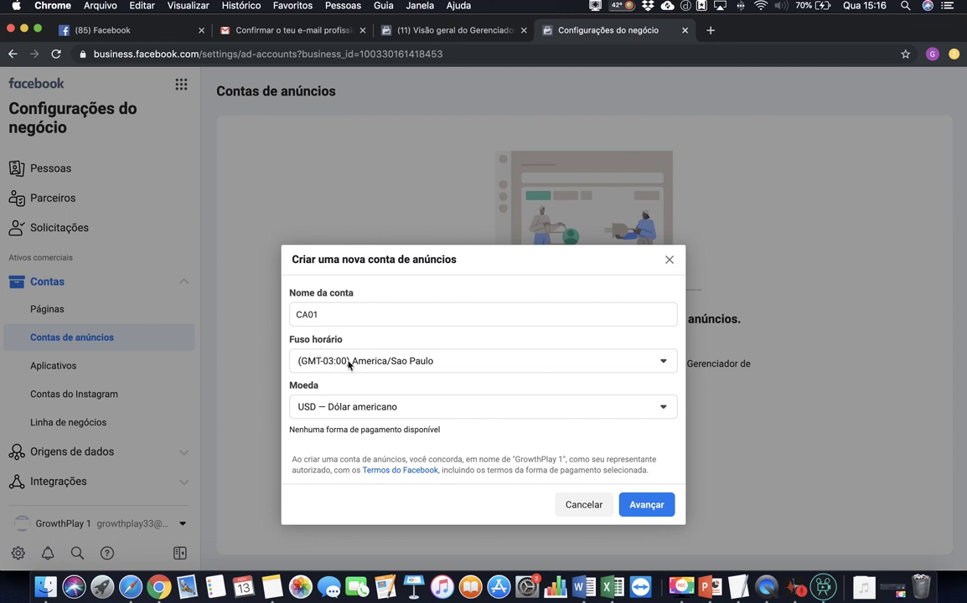
Step: Set the ad account's time zone to (GMT-03:00) America/Sao Paulo and its currency to BRL — Real brasileiro
click(455, 366)
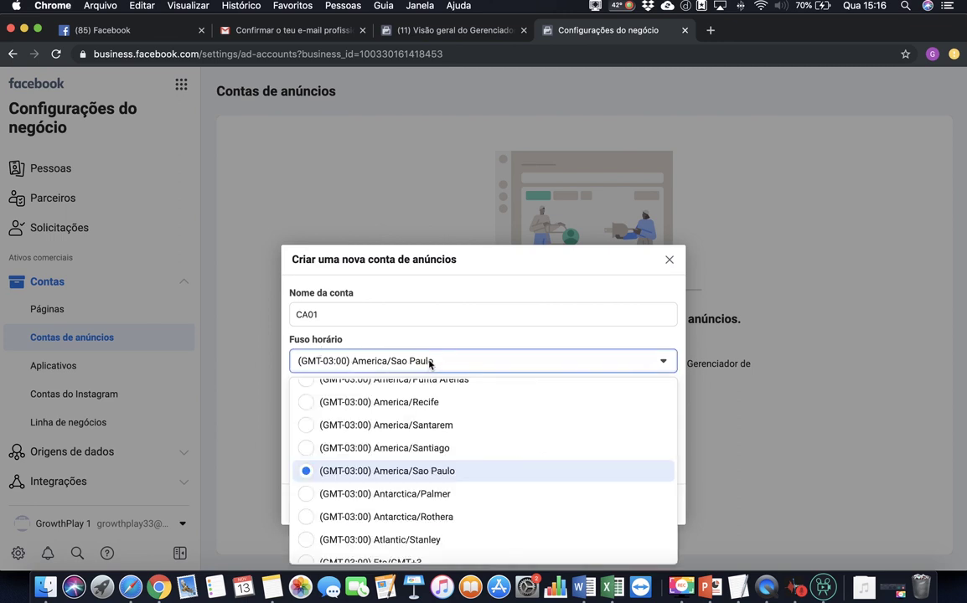
click(371, 471)
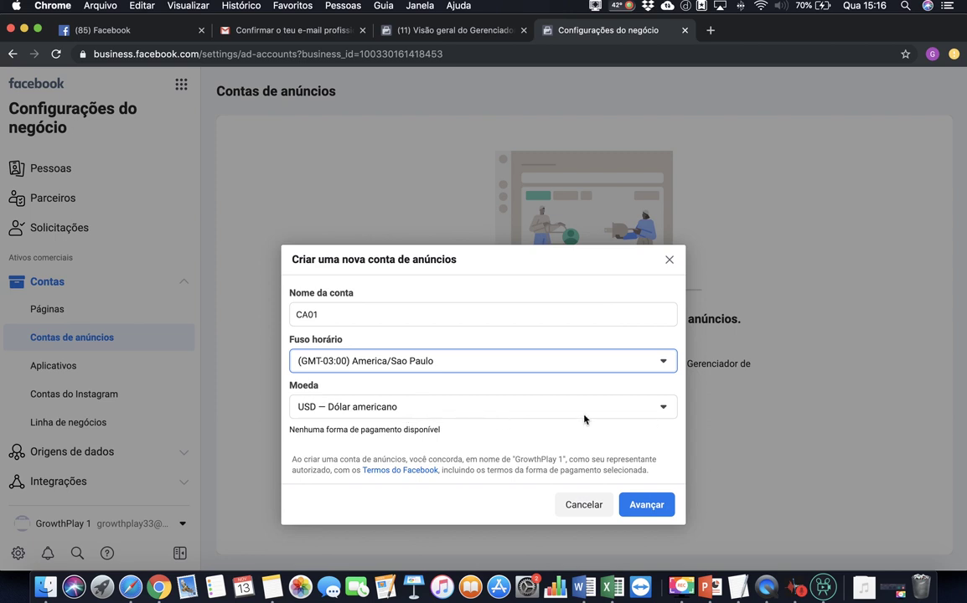
click(401, 406)
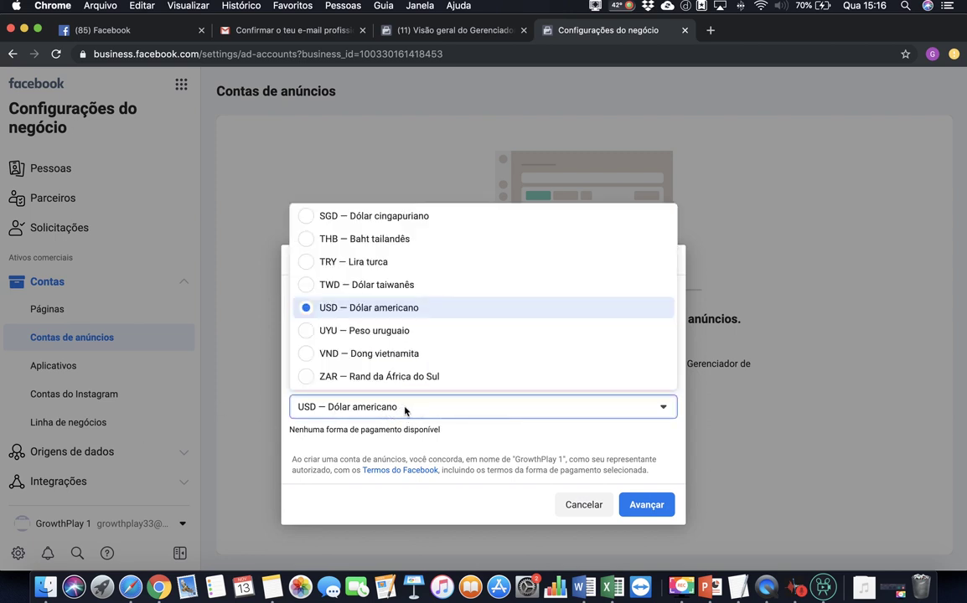
click(404, 409)
click(404, 409)
click(391, 407)
click(379, 407)
click(399, 414)
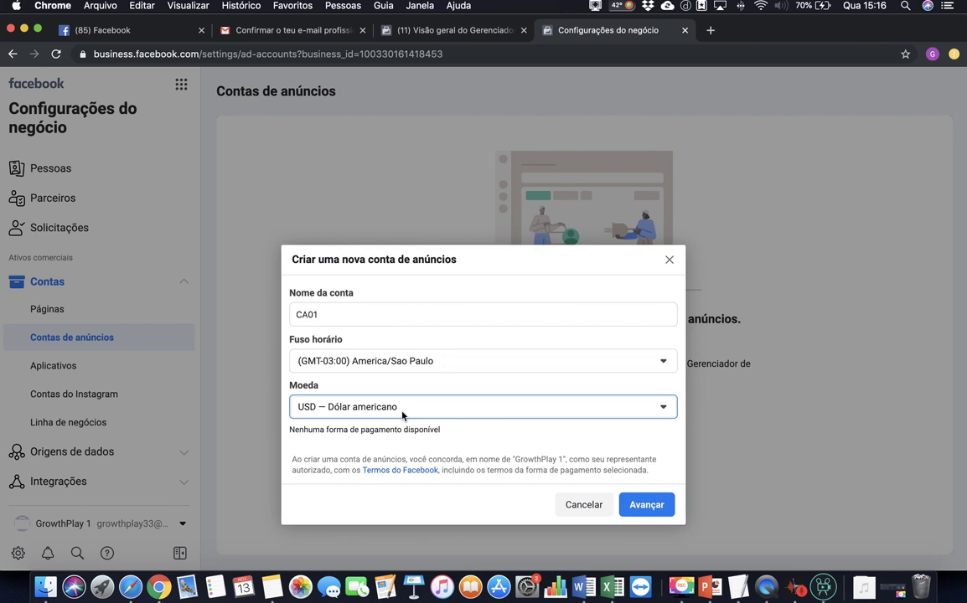
click(401, 415)
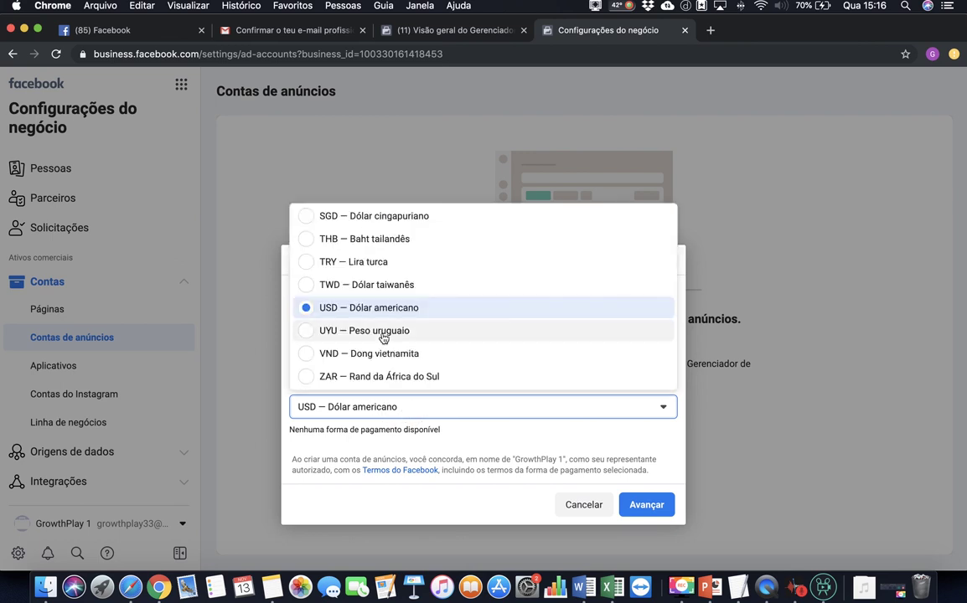
scroll(425, 341, up, 3)
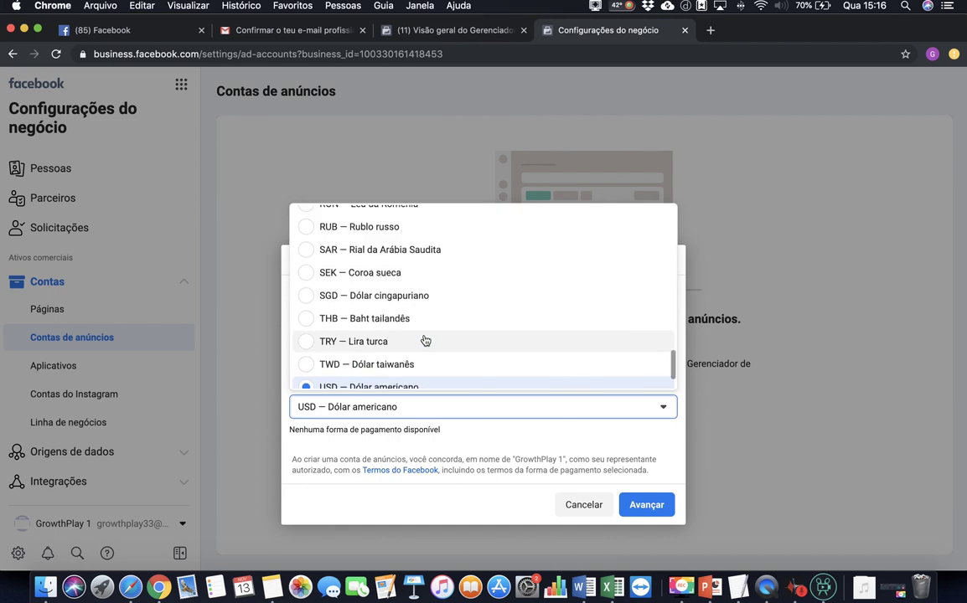
scroll(428, 340, up, 2)
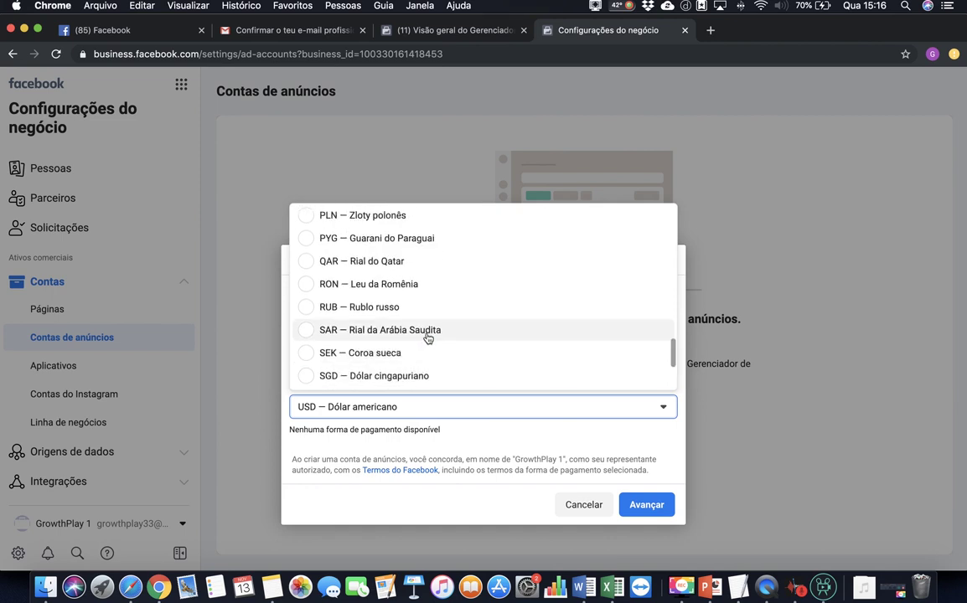
scroll(434, 341, up, 6)
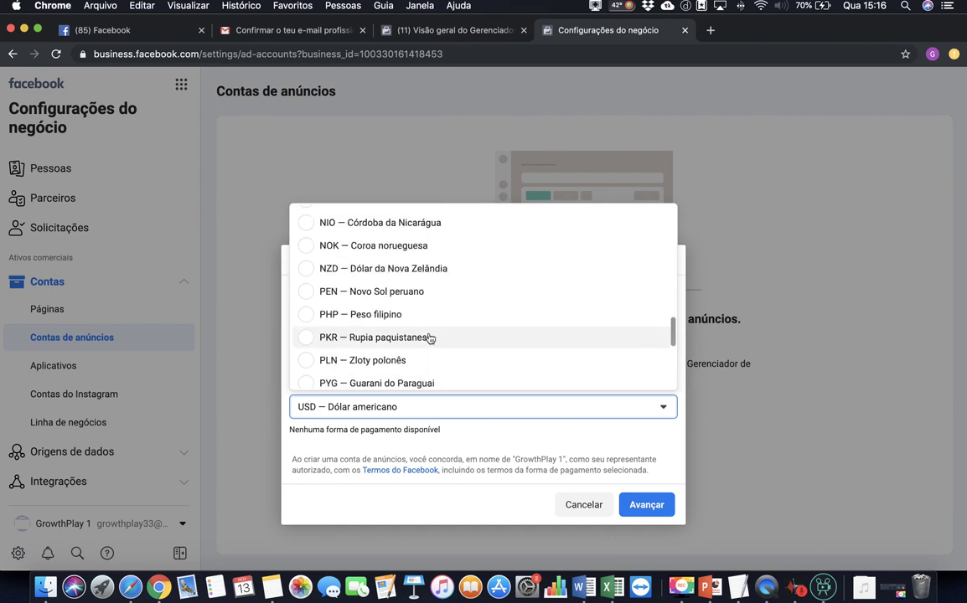
scroll(430, 338, up, 10)
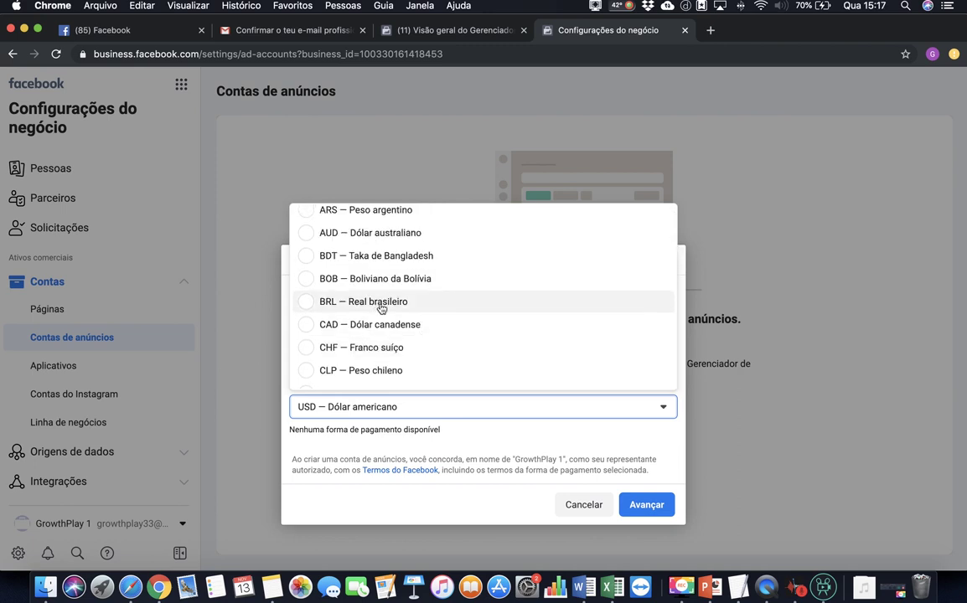
click(381, 303)
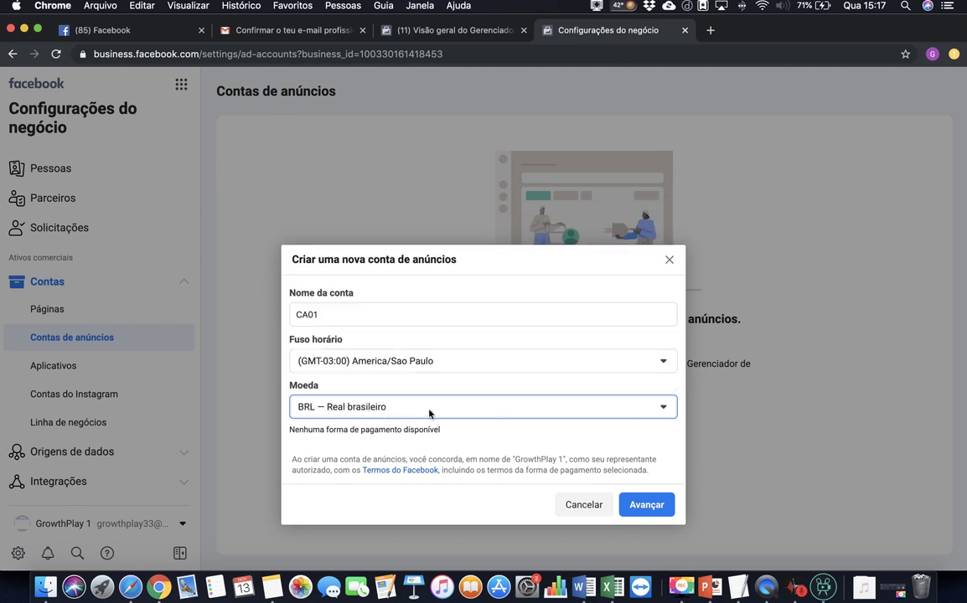
Step: Proceed with the ad account's details, designate it for Minha empresa (GrowthPlay 1) and create it
click(647, 506)
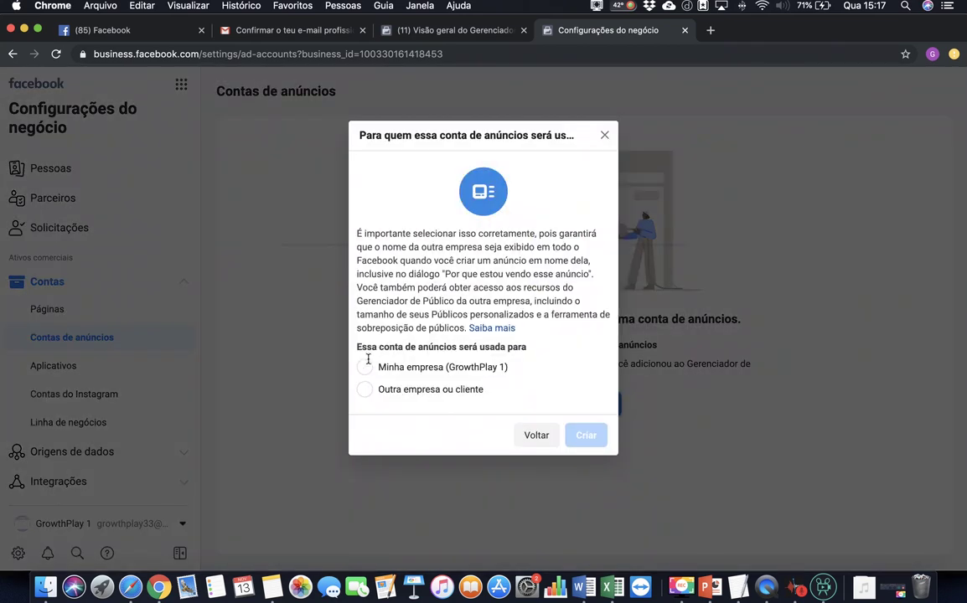
click(367, 369)
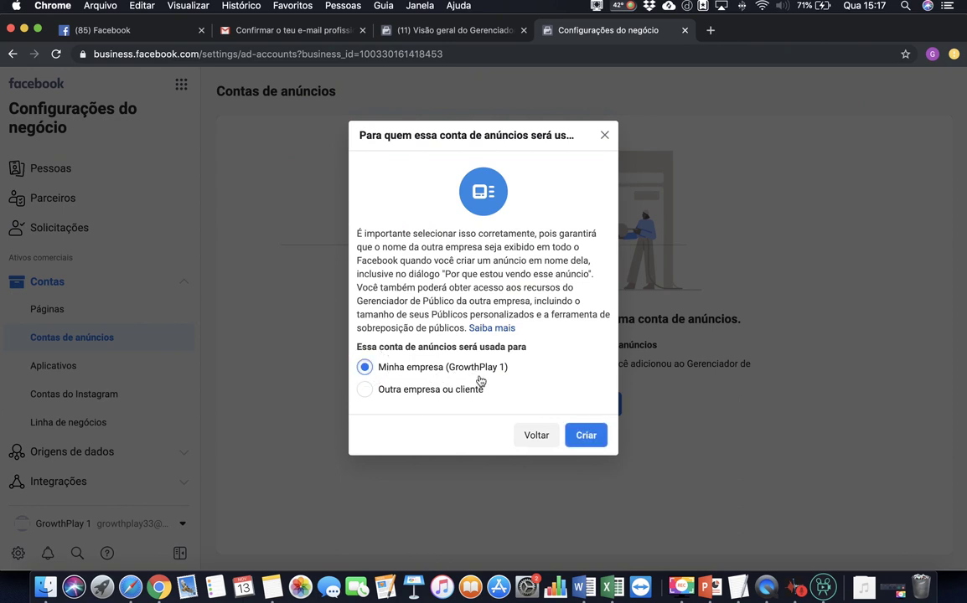
click(577, 443)
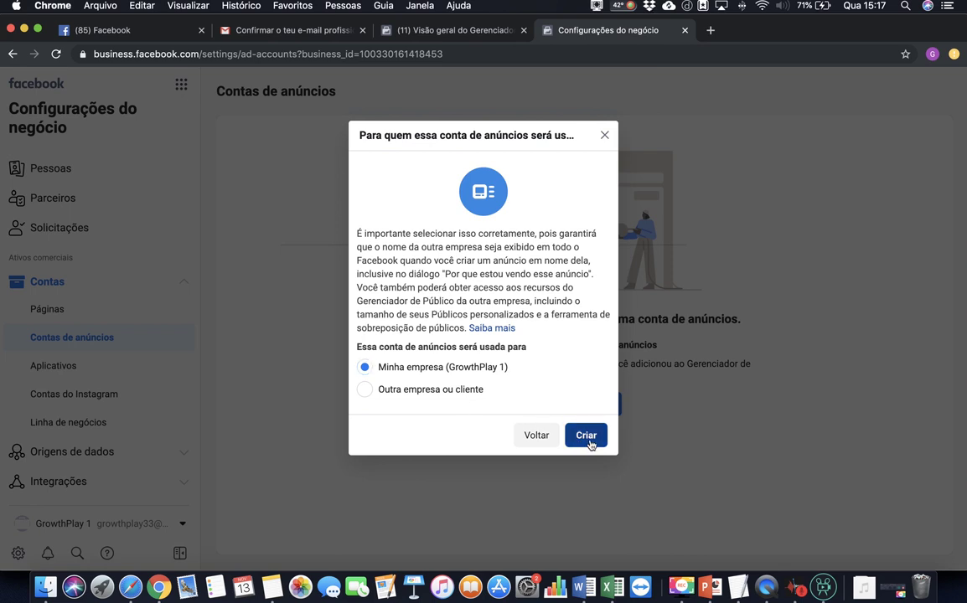
click(589, 442)
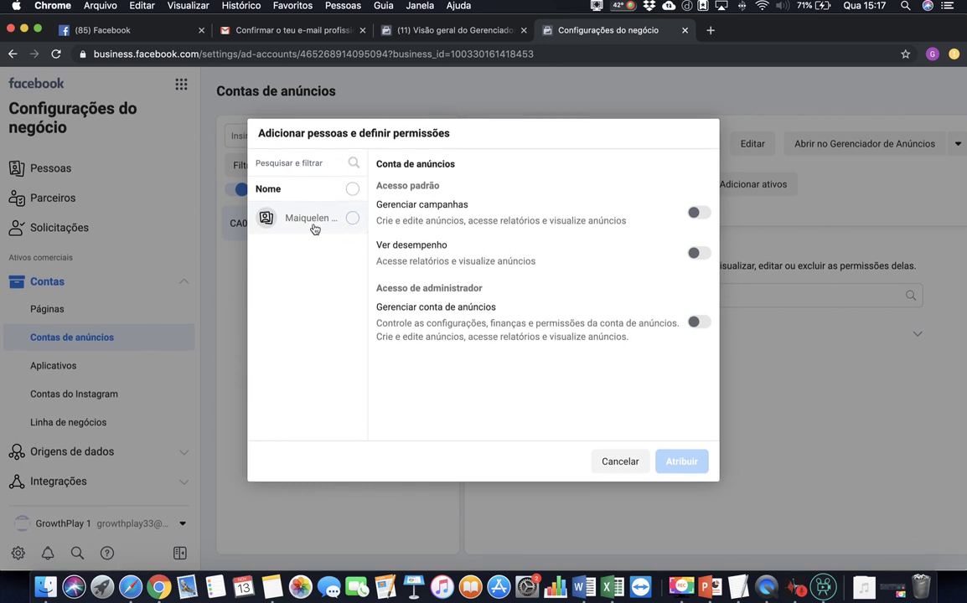
Step: Assign the listed person to the ad account with all permissions, including Gerenciar conta de anúncios, and close the success message
click(339, 225)
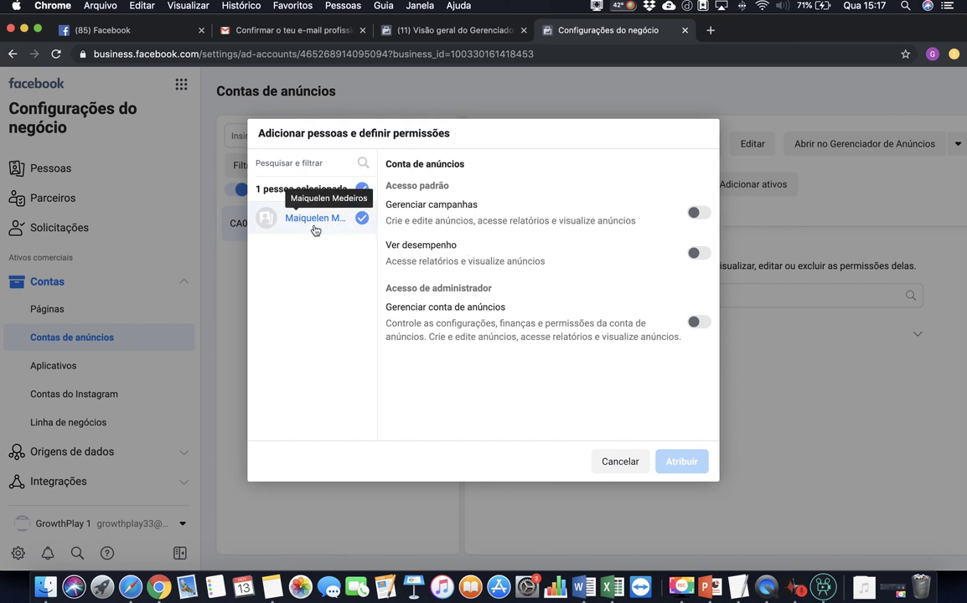
click(695, 220)
click(698, 324)
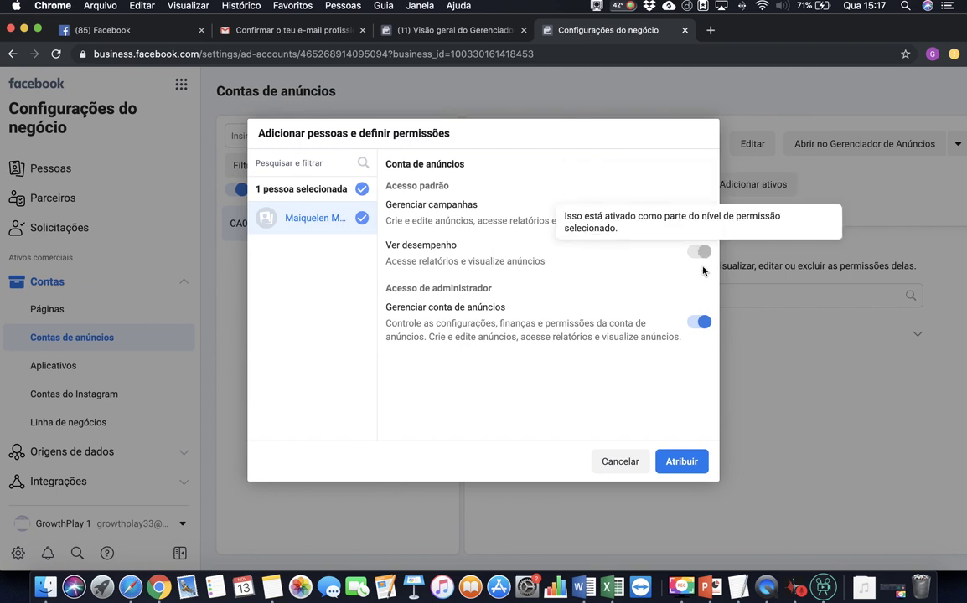
click(689, 462)
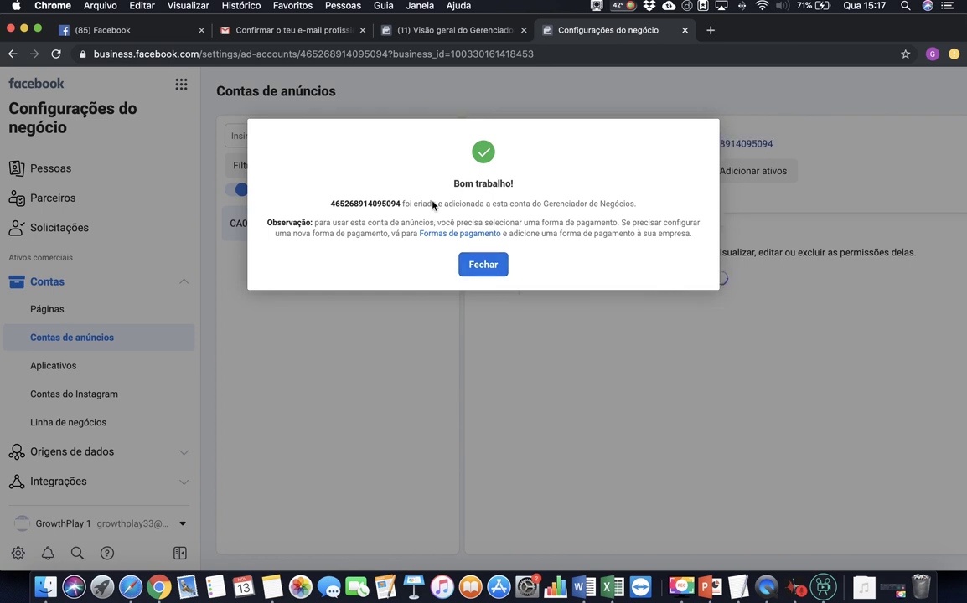
click(481, 271)
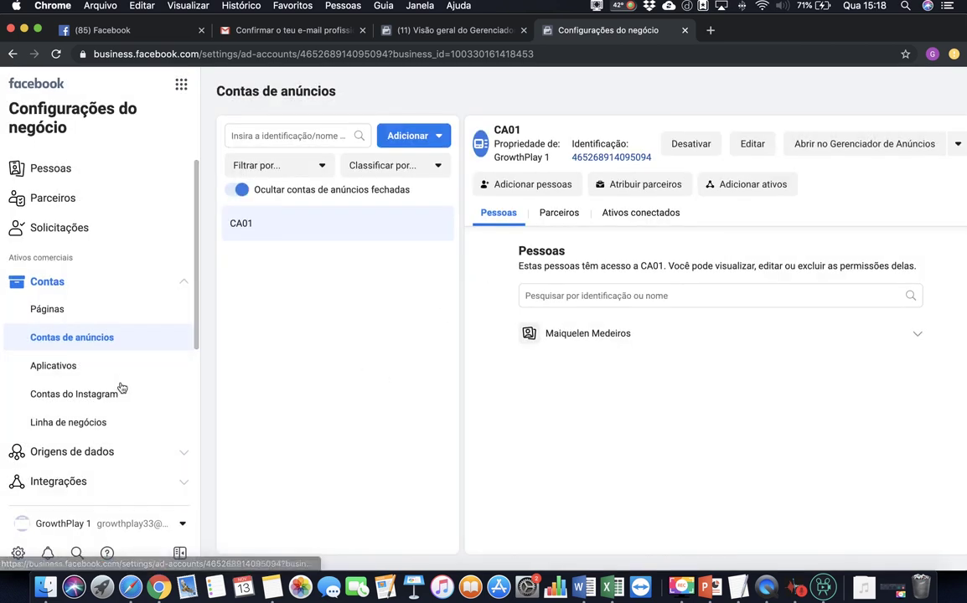
Step: Look over the remaining business settings sections and open the list of businesses available for switching
scroll(120, 388, down, 5)
scroll(122, 388, up, 3)
scroll(122, 388, down, 4)
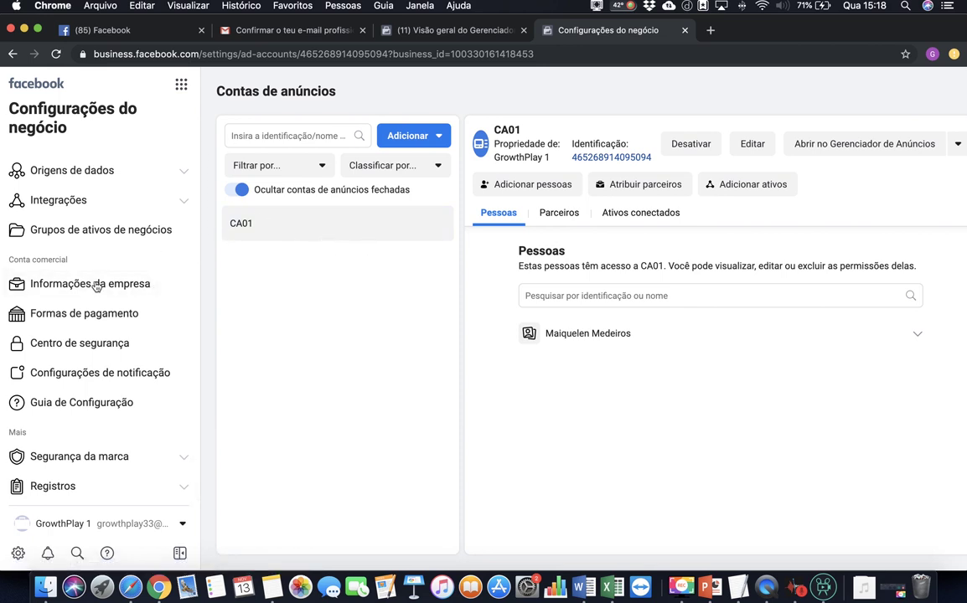
click(182, 526)
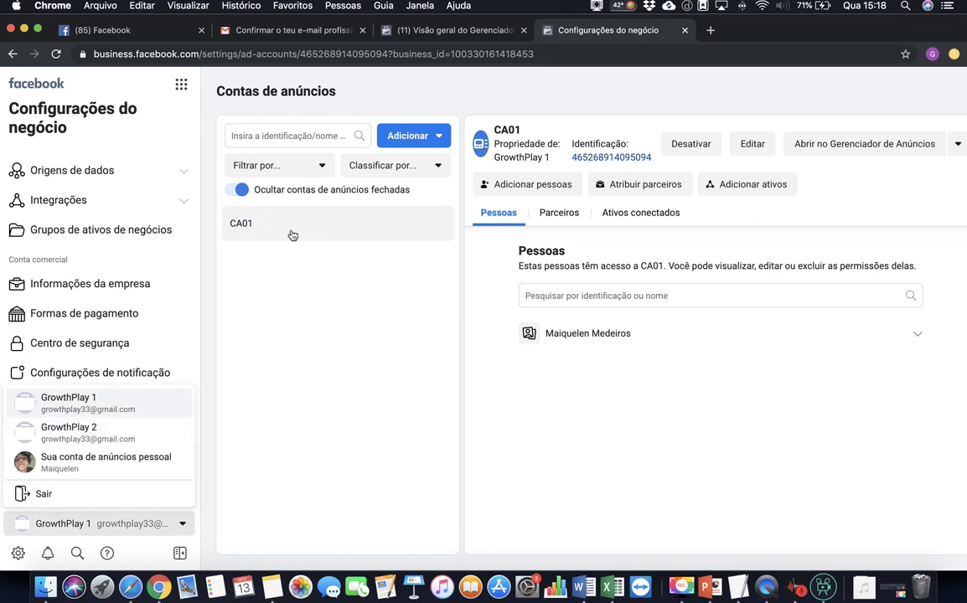
Step: Switch to the GrowthPlay 2 business and open its Contas de anúncios settings
click(178, 528)
click(182, 524)
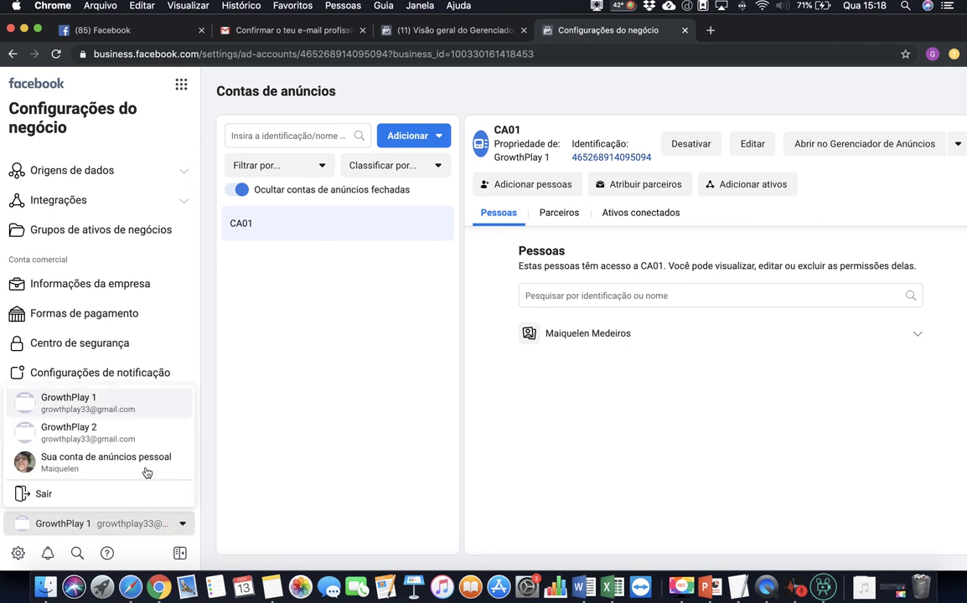
click(92, 433)
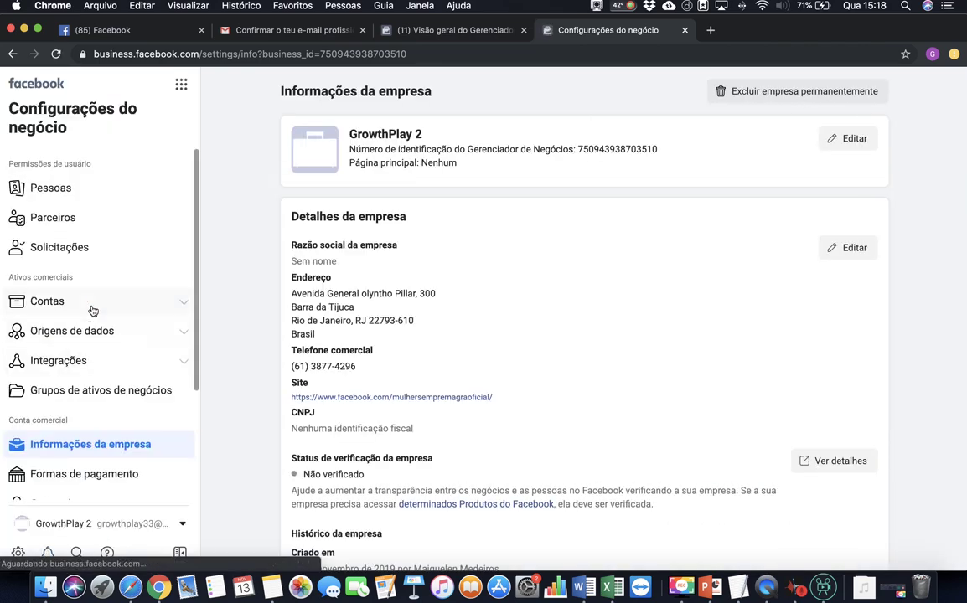
click(93, 305)
click(81, 358)
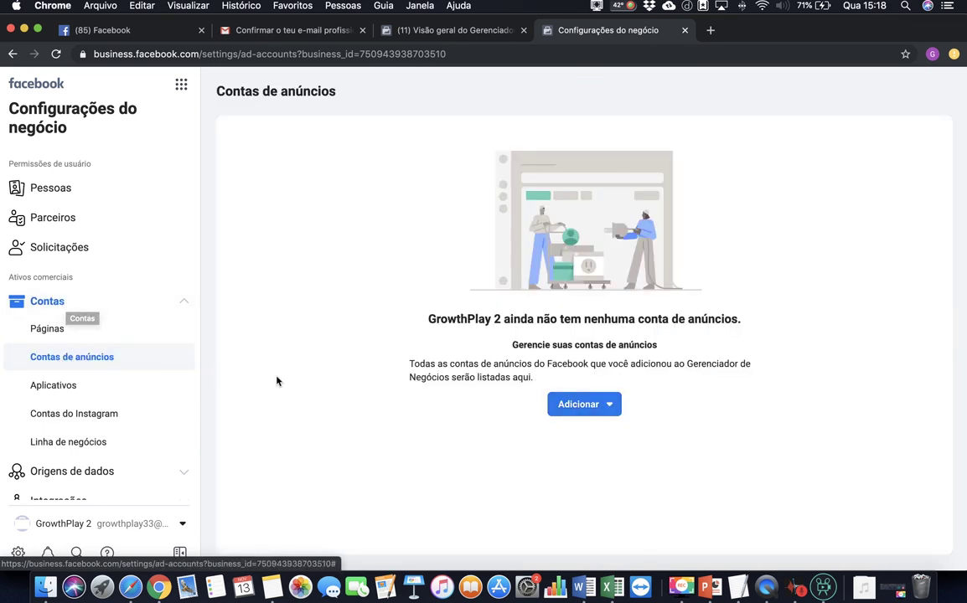
Step: Start creating a new ad account for GrowthPlay 2 and name it CA1
click(571, 405)
scroll(612, 544, down, 1)
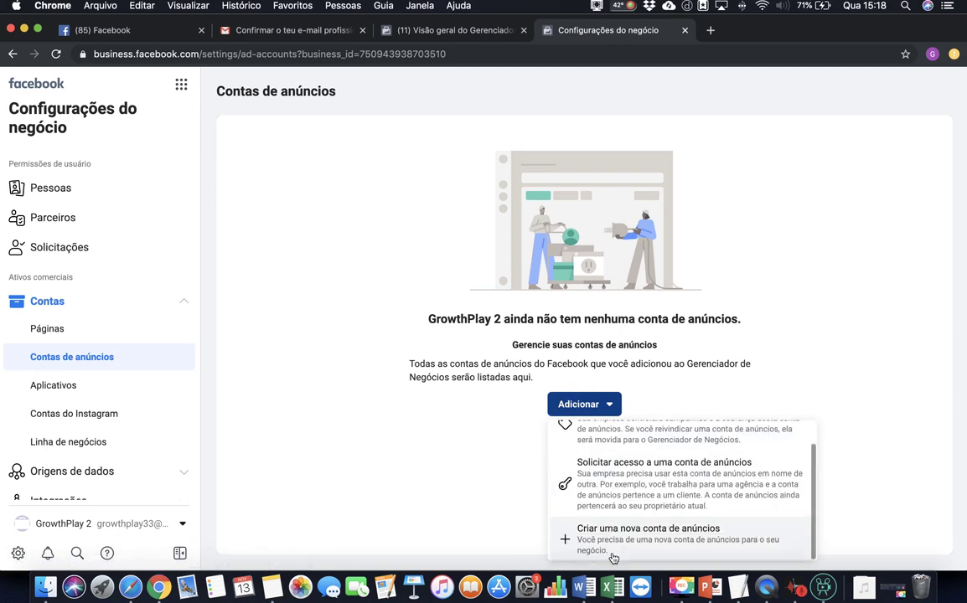
click(613, 540)
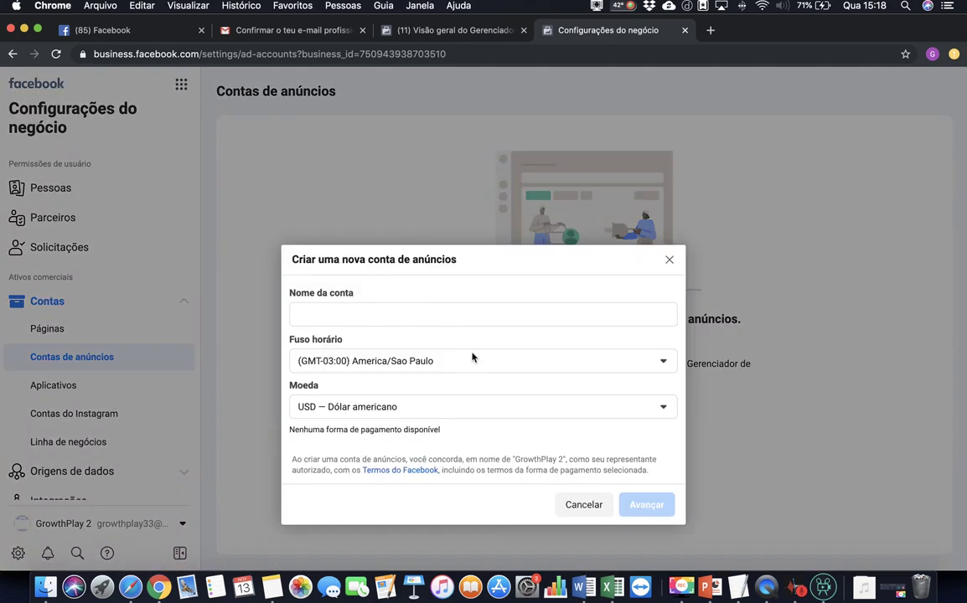
click(458, 312)
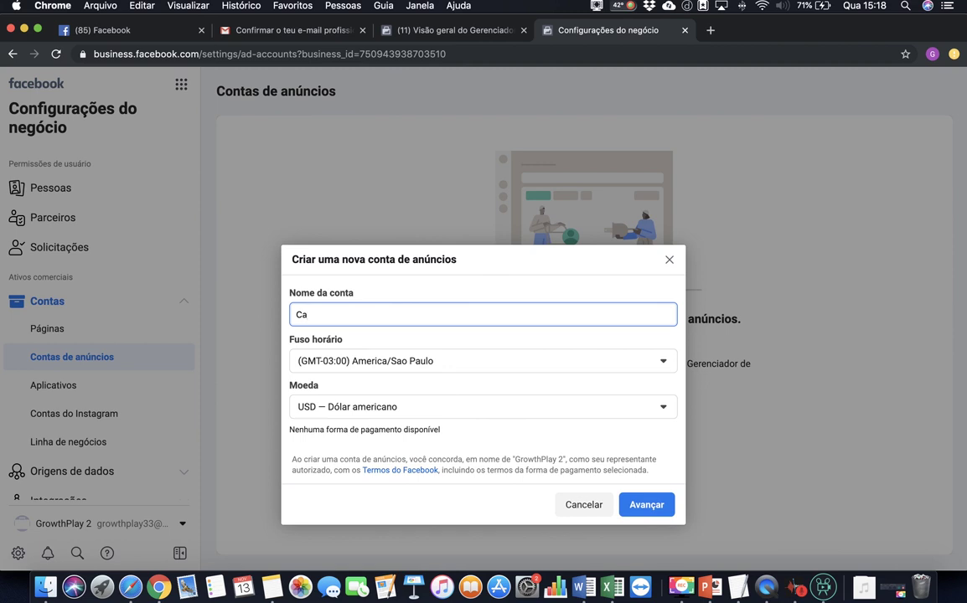
text(CA1)
Step: Set the new ad account's currency to BRL — Real brasileiro
click(366, 408)
scroll(363, 285, up, 3)
scroll(363, 285, up, 10)
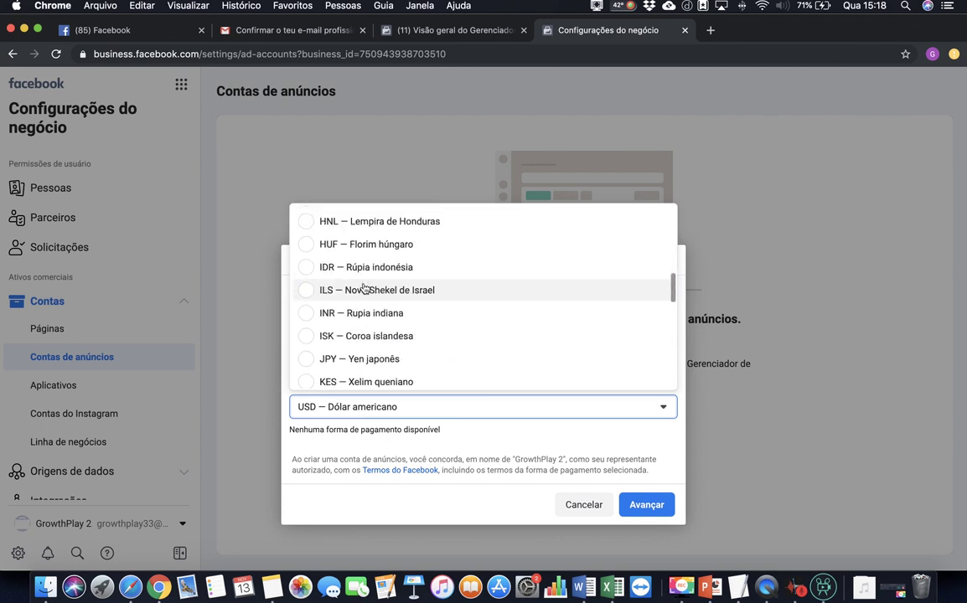
click(358, 257)
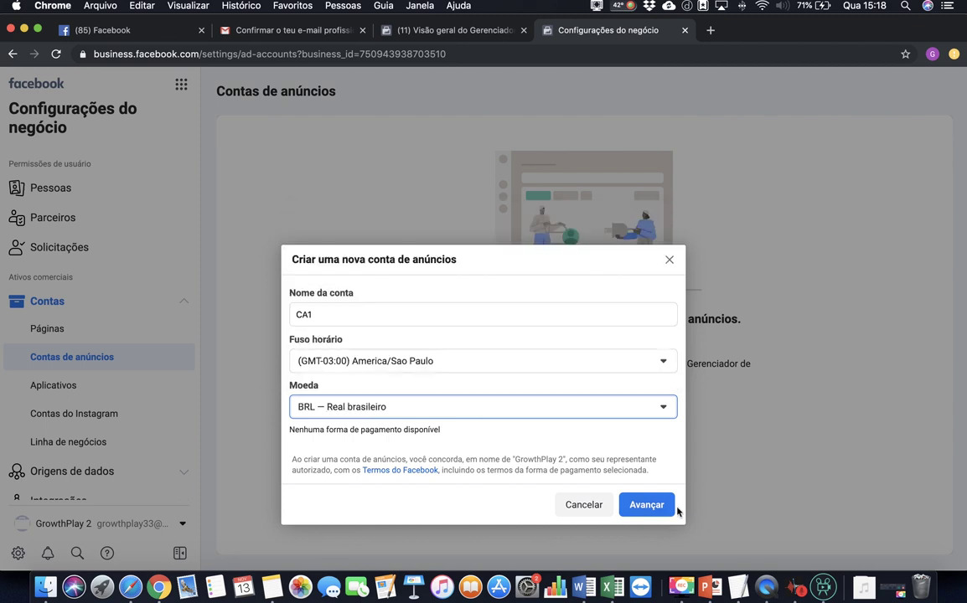
Step: Proceed with the CA1 details, designate the account for Minha empresa (GrowthPlay 2) and create it
click(650, 506)
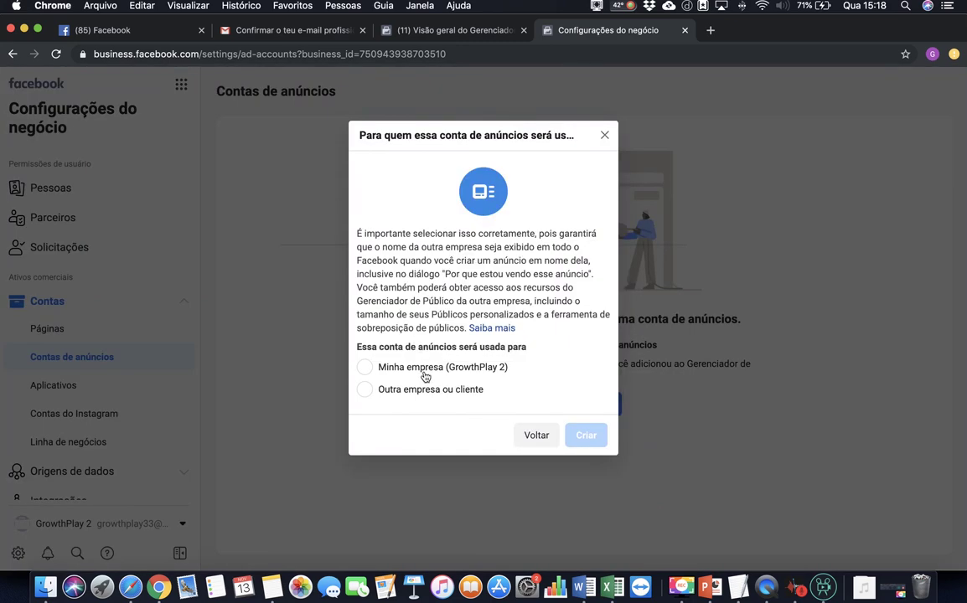
click(425, 373)
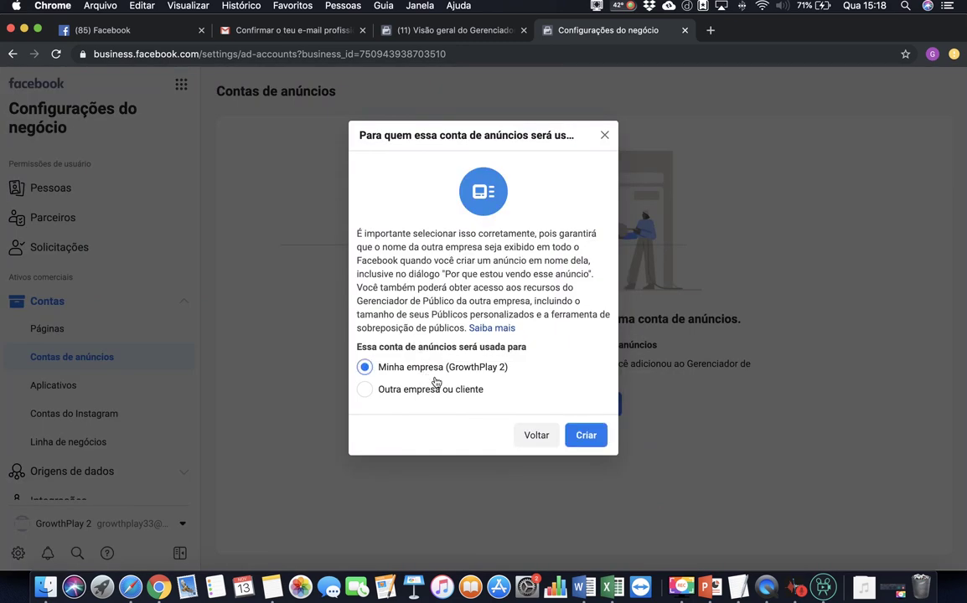
click(590, 437)
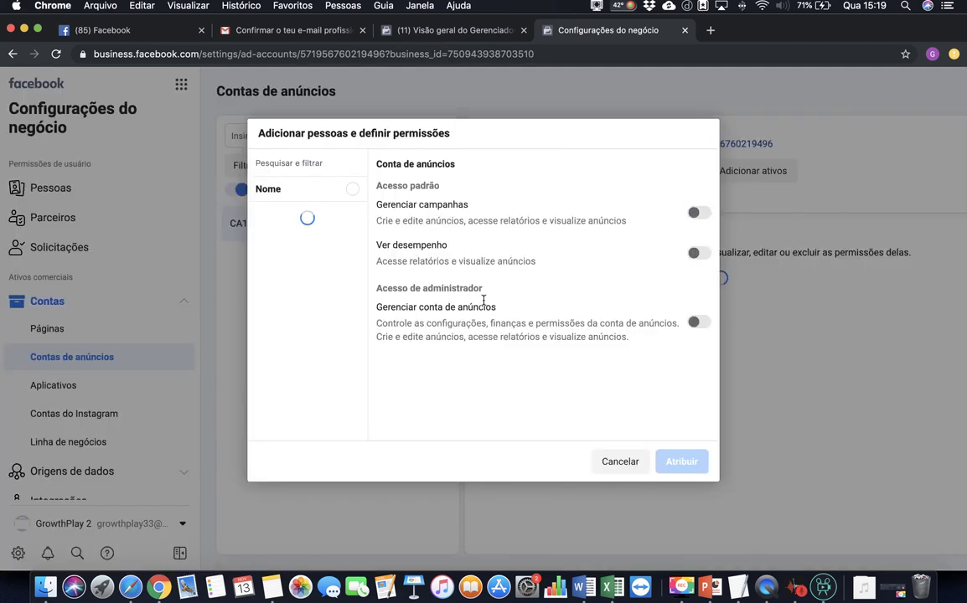
Step: Assign the listed person to CA1 with the Gerenciar conta de anúncios permission and close the success message
click(340, 222)
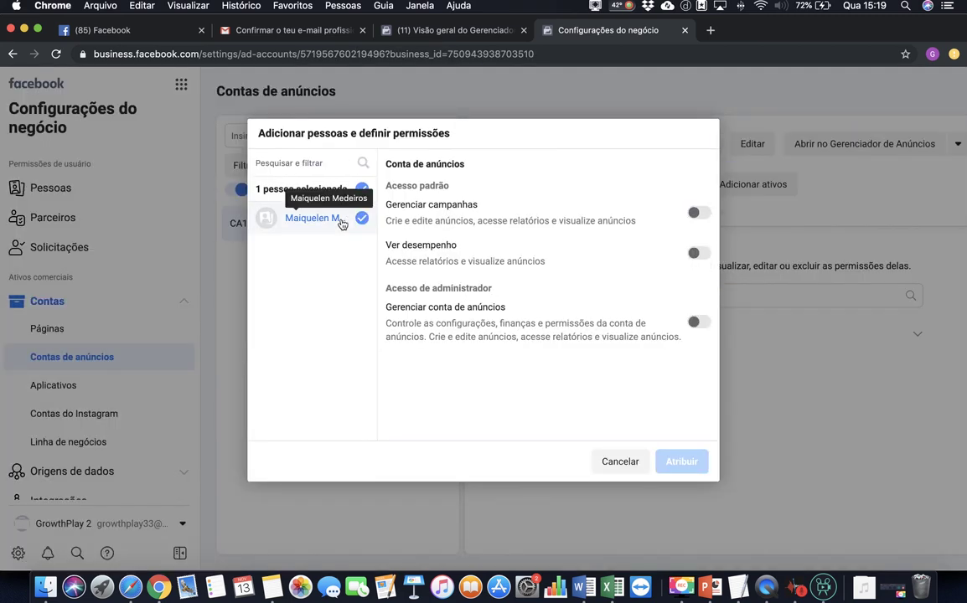
click(699, 322)
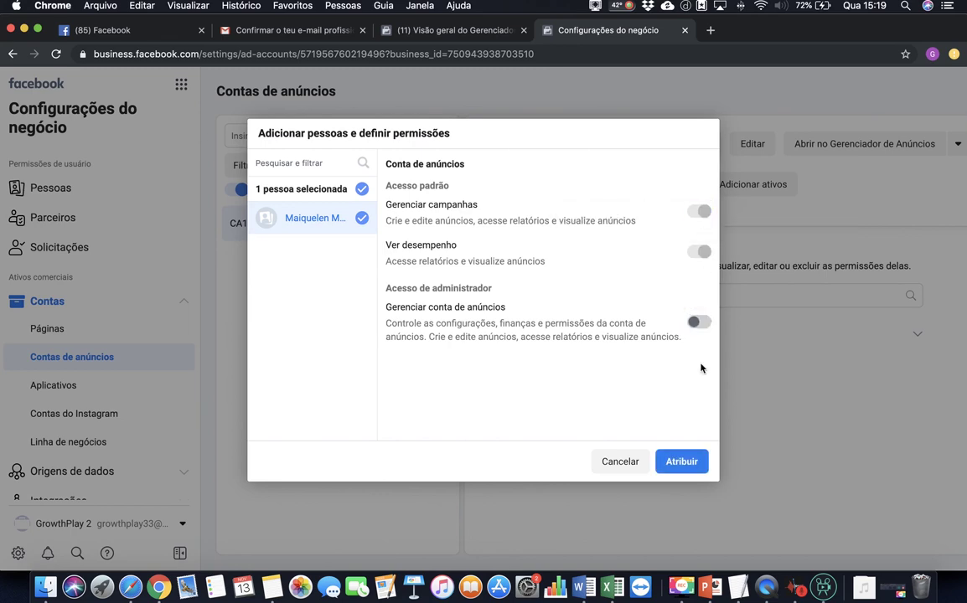
click(692, 463)
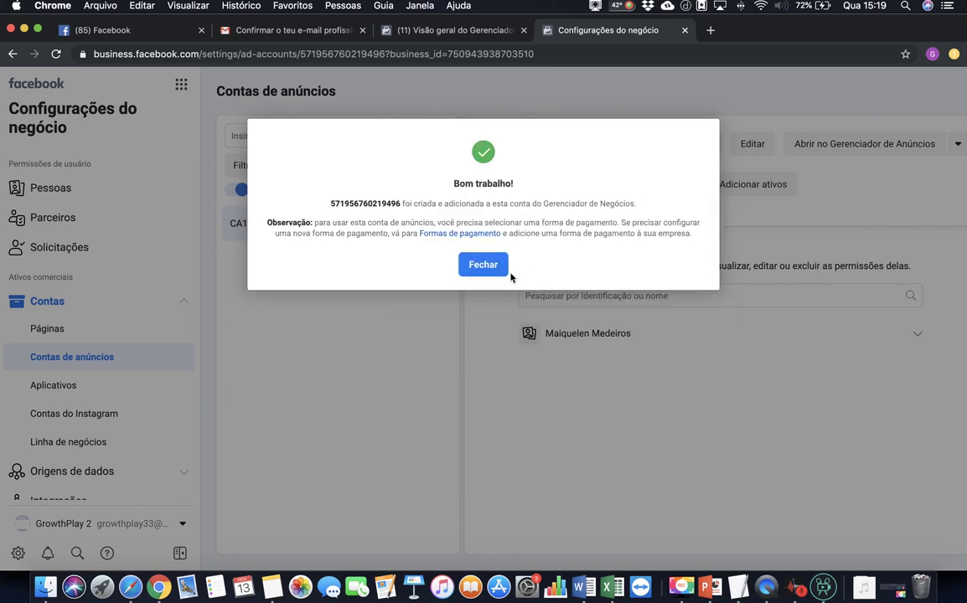
click(489, 265)
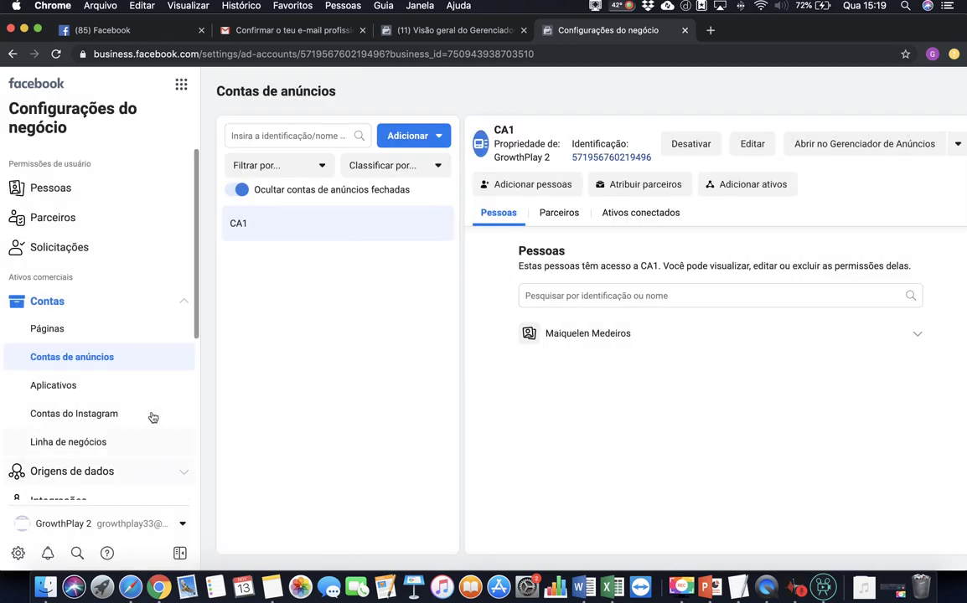
Step: Switch back to the GrowthPlay 1 business in the business settings
scroll(153, 417, down, 5)
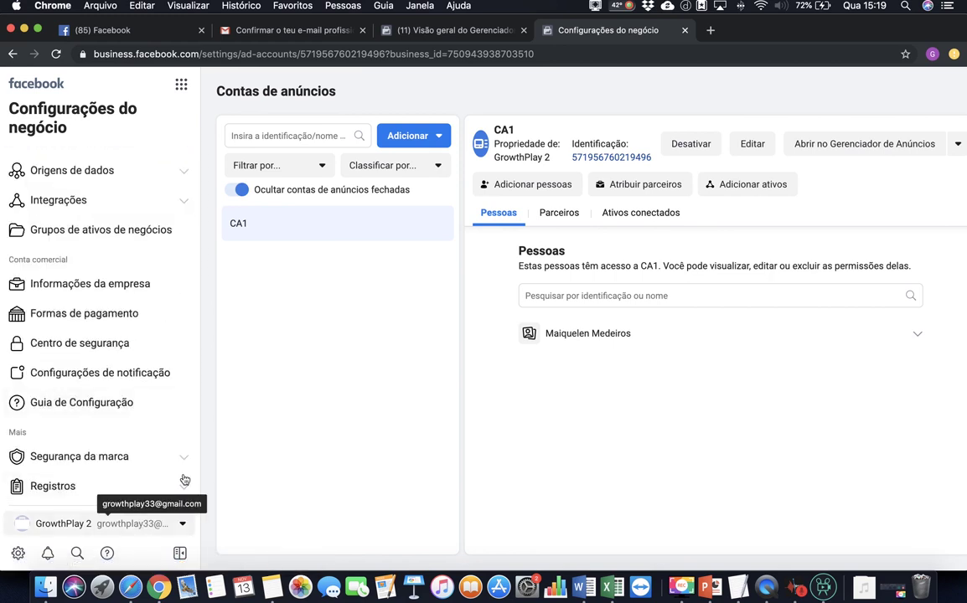
click(161, 531)
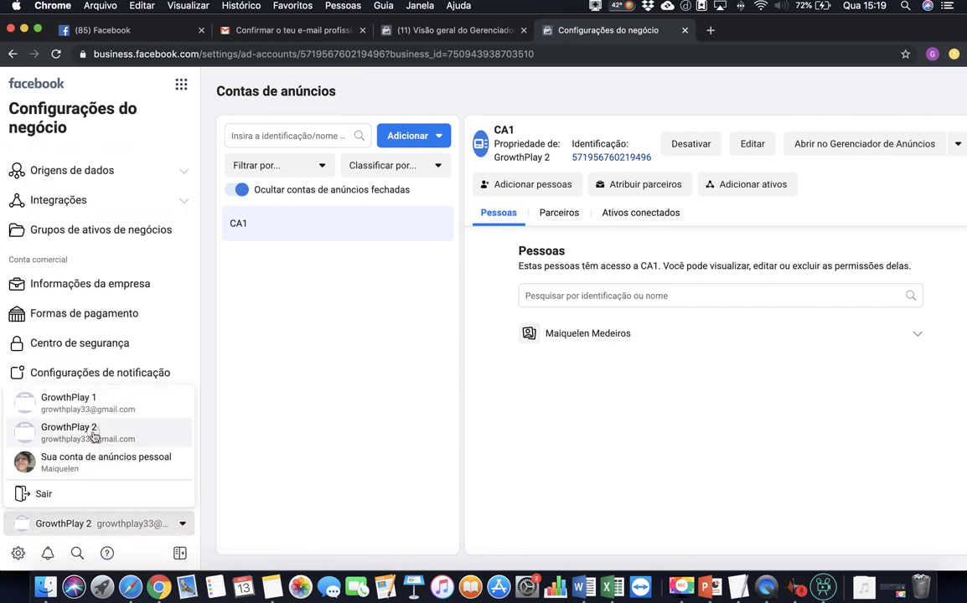
click(115, 411)
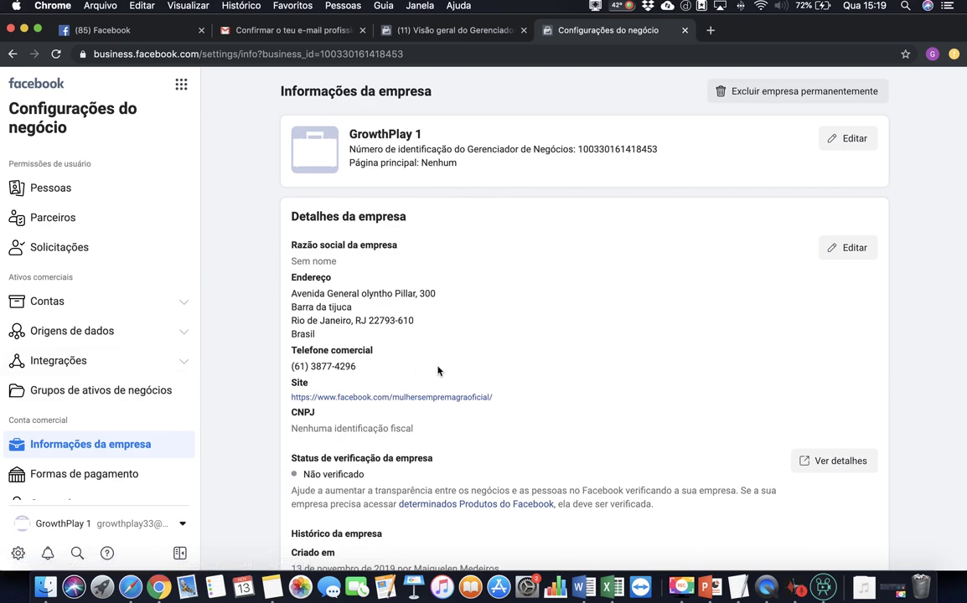
Step: Examine GrowthPlay 1's company information down to its ad account creation limit
scroll(605, 333, down, 4)
scroll(607, 330, up, 4)
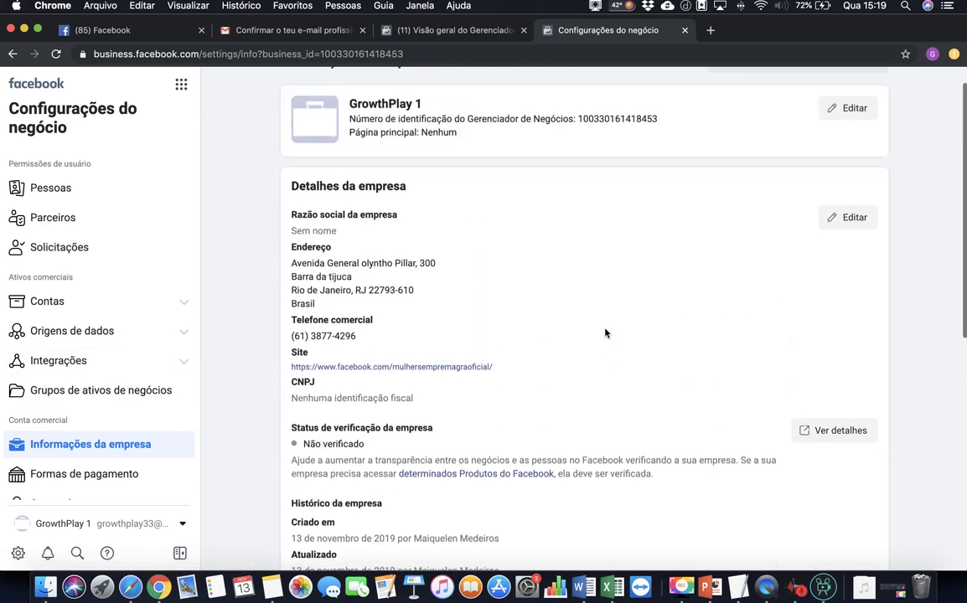
scroll(607, 341, down, 3)
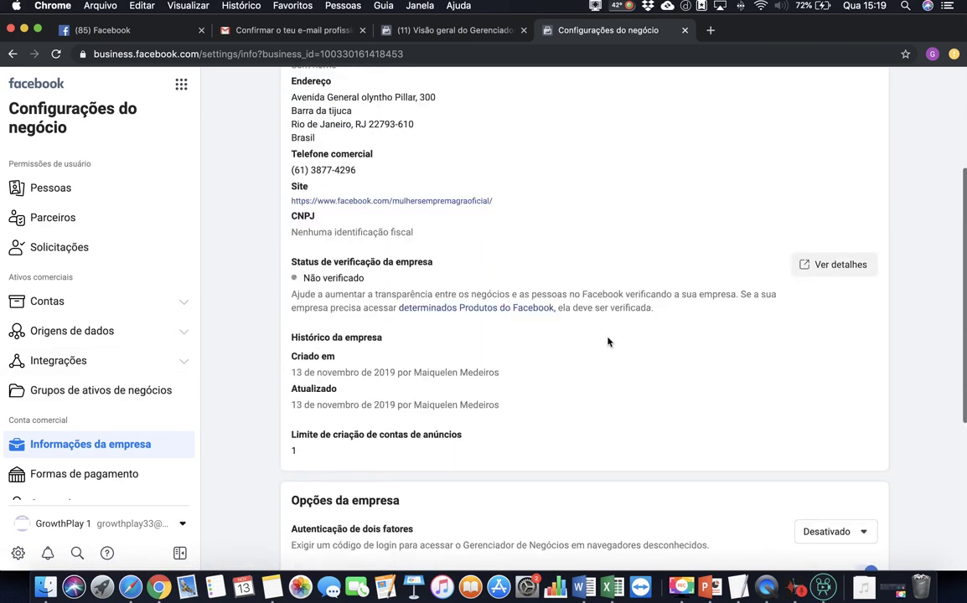
scroll(307, 394, up, 1)
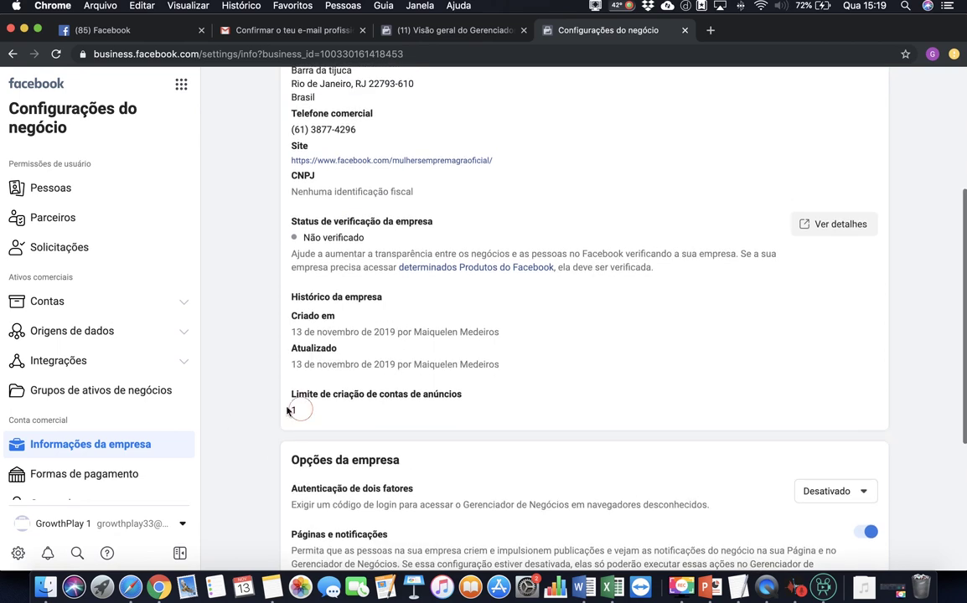
scroll(529, 439, up, 2)
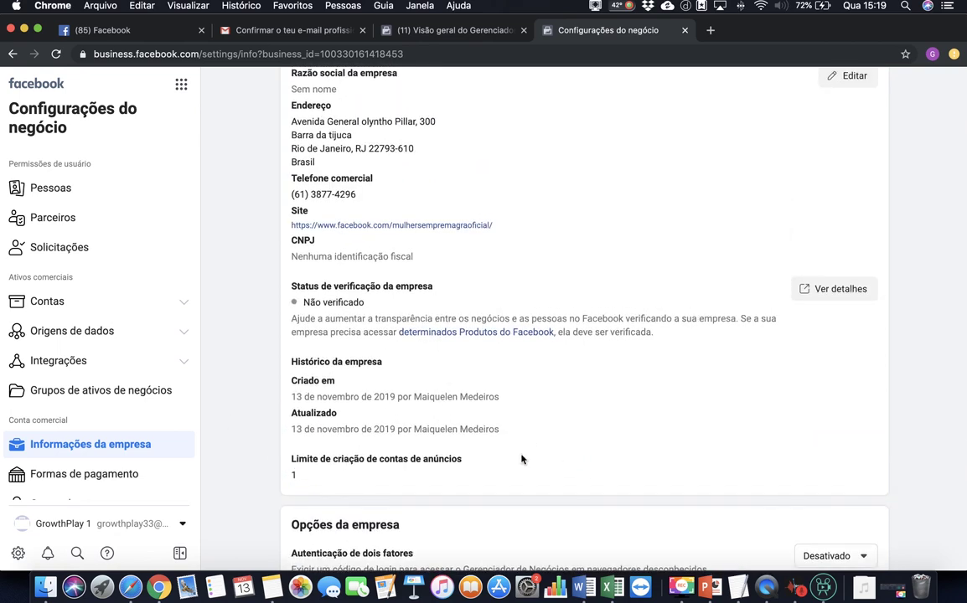
scroll(511, 459, up, 1)
scroll(490, 459, down, 1)
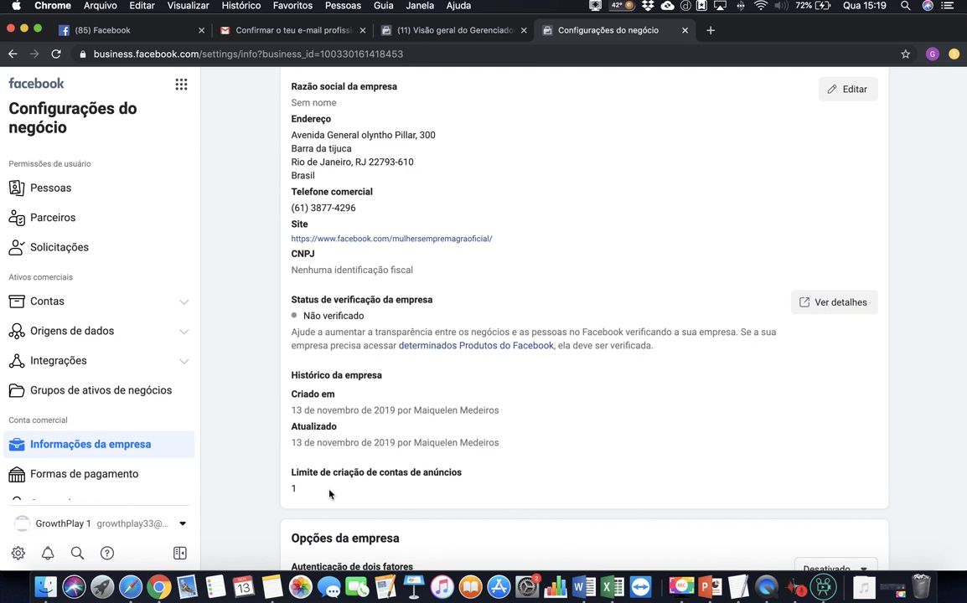
double_click(293, 489)
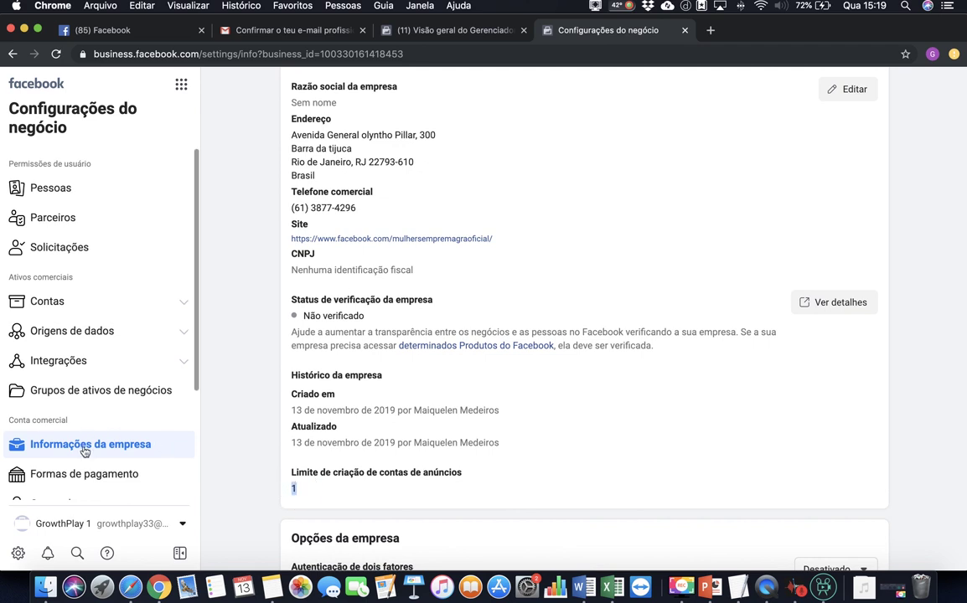
Step: Review where Informações da empresa sits among the settings sections and highlight the Limite de criação de contas de anúncios entry
scroll(84, 451, down, 3)
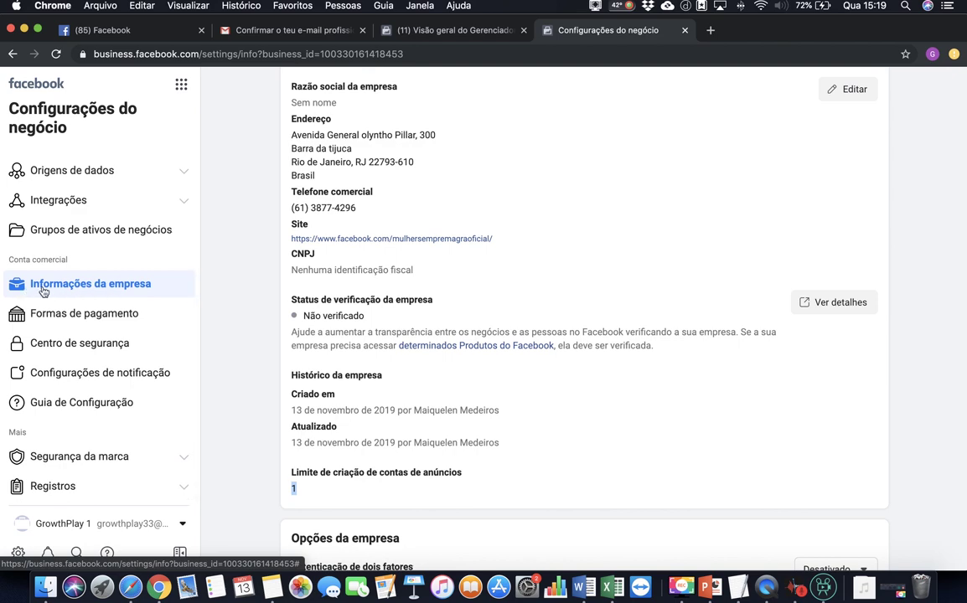
scroll(513, 308, up, 3)
scroll(511, 310, down, 3)
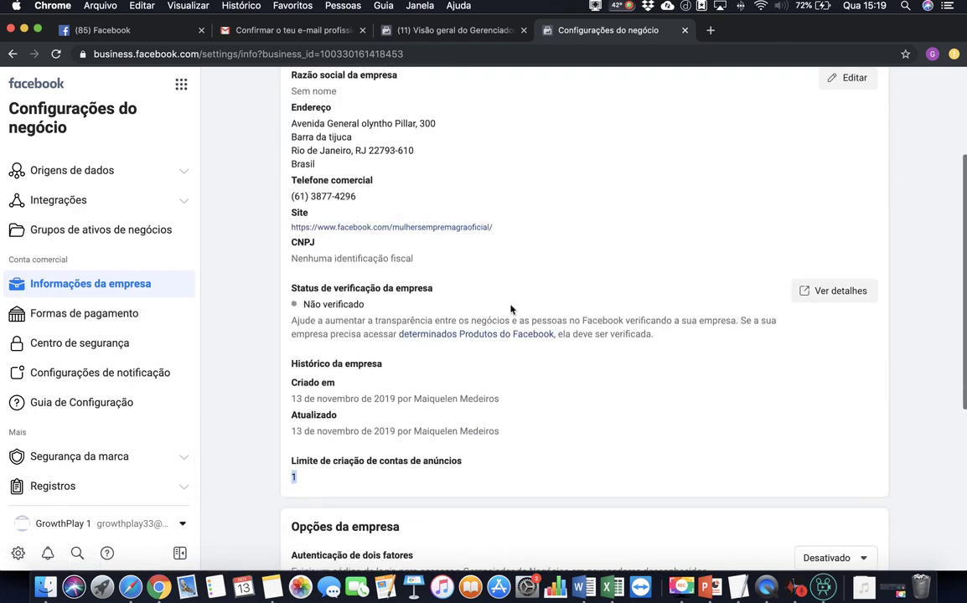
scroll(506, 306, up, 3)
scroll(475, 225, up, 2)
scroll(375, 356, down, 7)
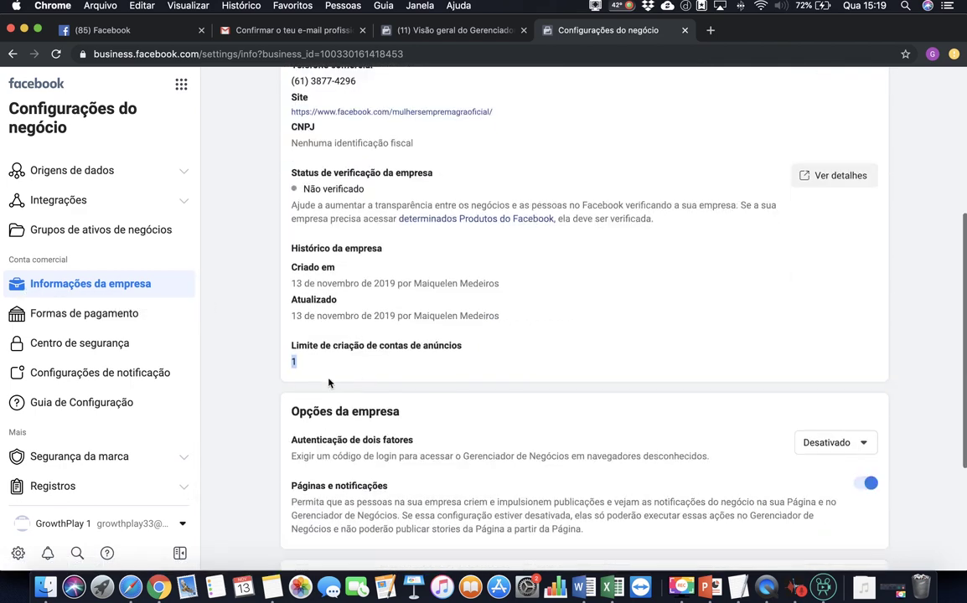
click(375, 356)
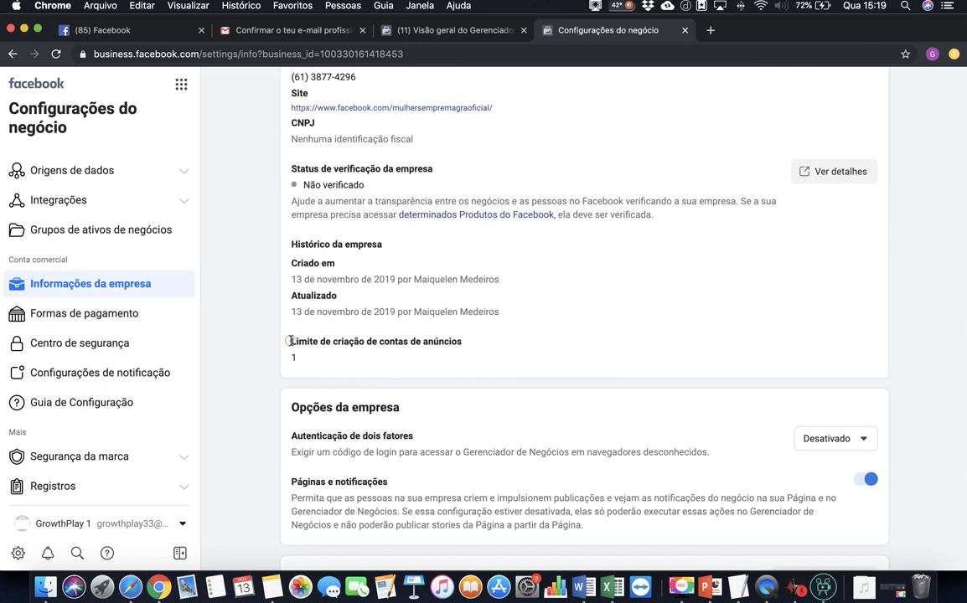
drag(290, 341, 423, 360)
click(320, 359)
drag(290, 342, 423, 358)
click(395, 345)
click(296, 359)
Step: Expand Origens de dados and Contas, and open GrowthPlay 1's Contas de anúncios settings
scroll(109, 302, up, 2)
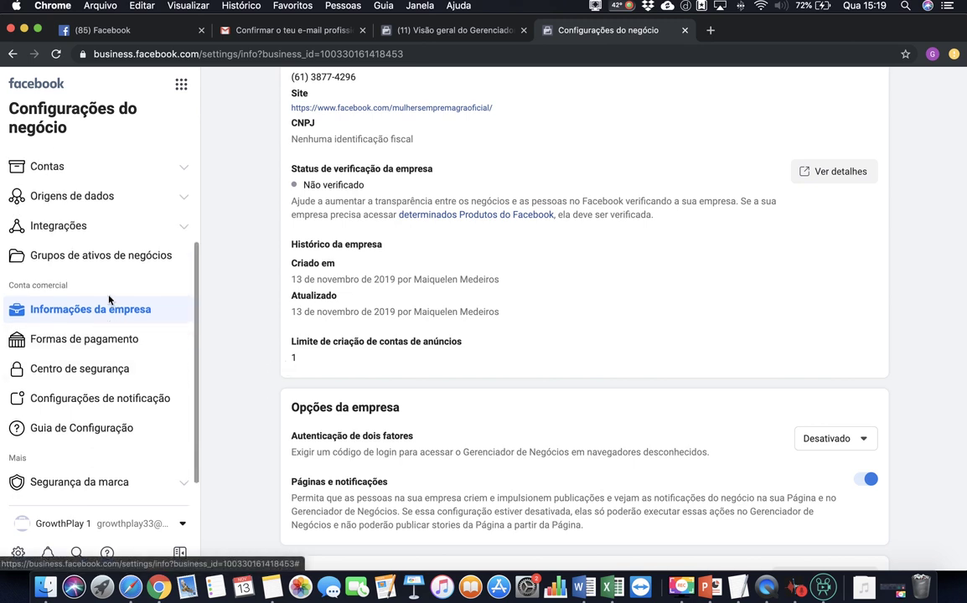
scroll(109, 300, up, 2)
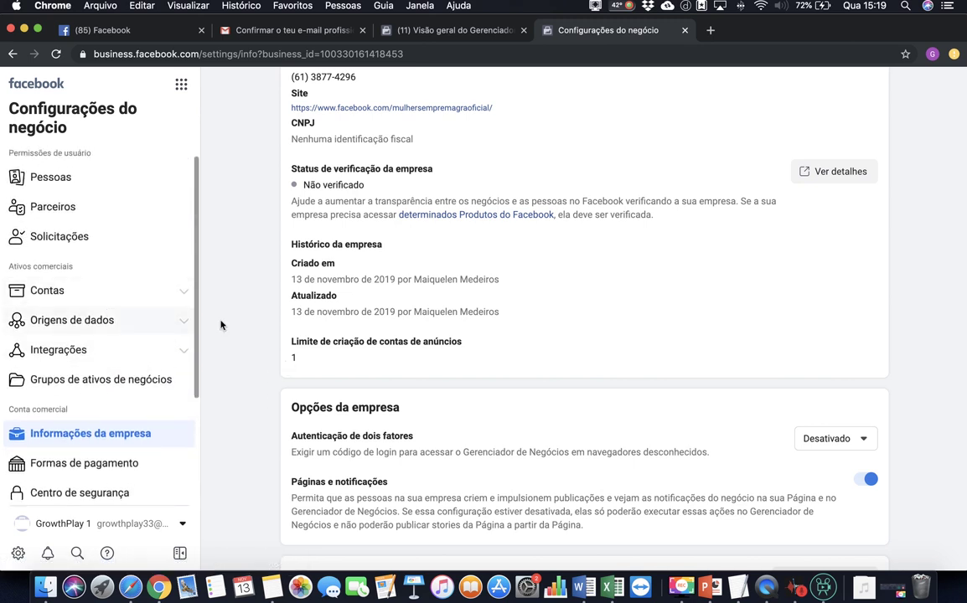
scroll(142, 318, up, 1)
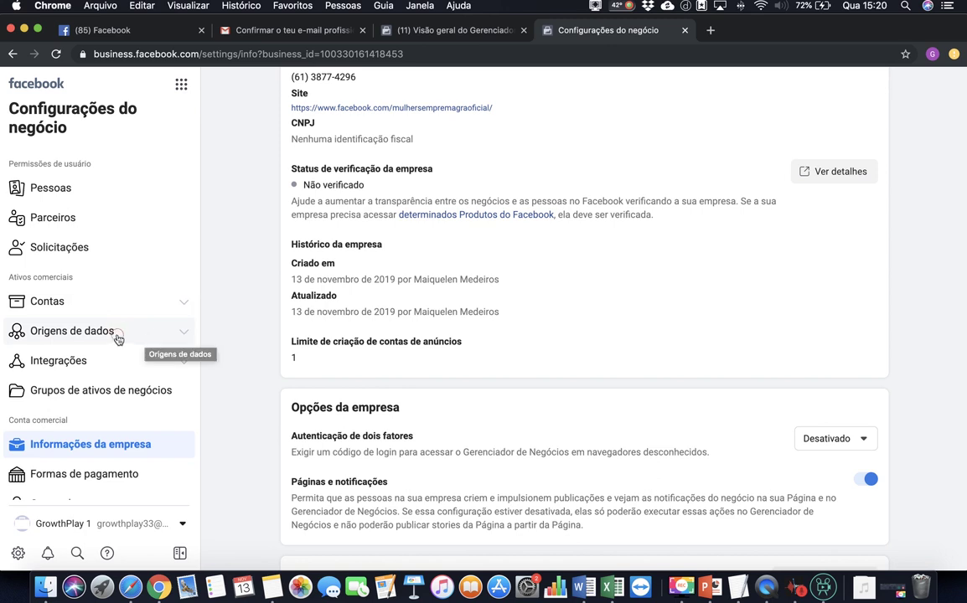
click(115, 335)
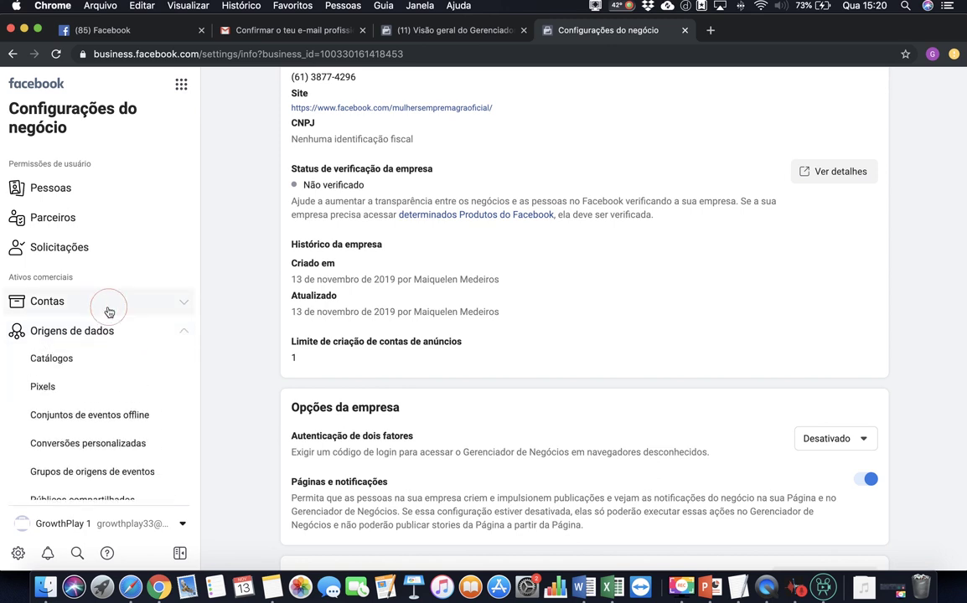
click(108, 311)
click(76, 356)
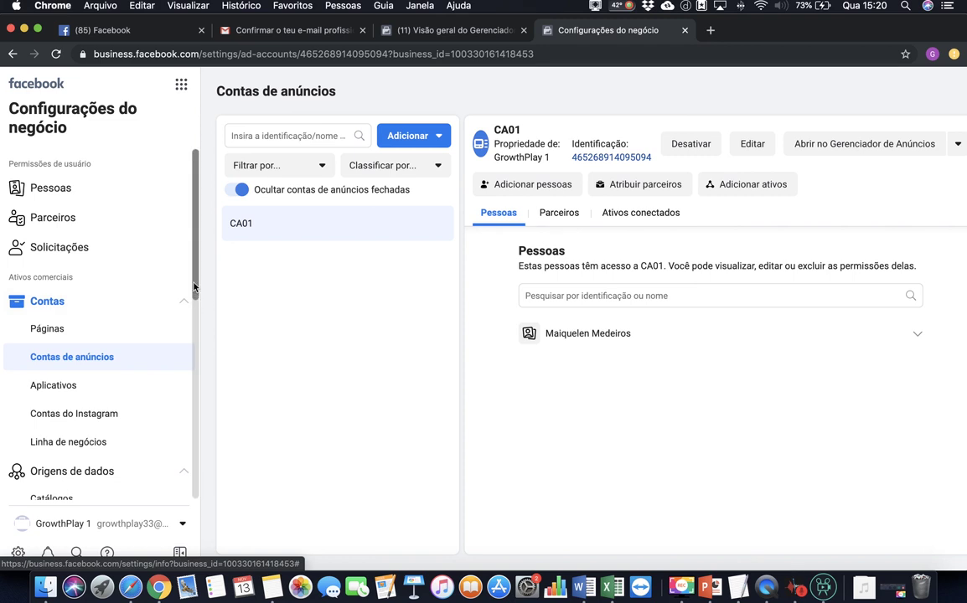
scroll(194, 289, down, 3)
scroll(196, 289, up, 3)
scroll(197, 234, down, 1)
scroll(197, 235, up, 1)
mouse_move(197, 231)
mouse_down()
mouse_move(202, 332)
mouse_move(195, 221)
mouse_up()
mouse_move(195, 246)
mouse_down()
mouse_move(196, 255)
mouse_move(195, 246)
mouse_up()
Step: Open CA01 in Gerenciador de Anúncios, view its campaigns page and return to the business settings
click(866, 145)
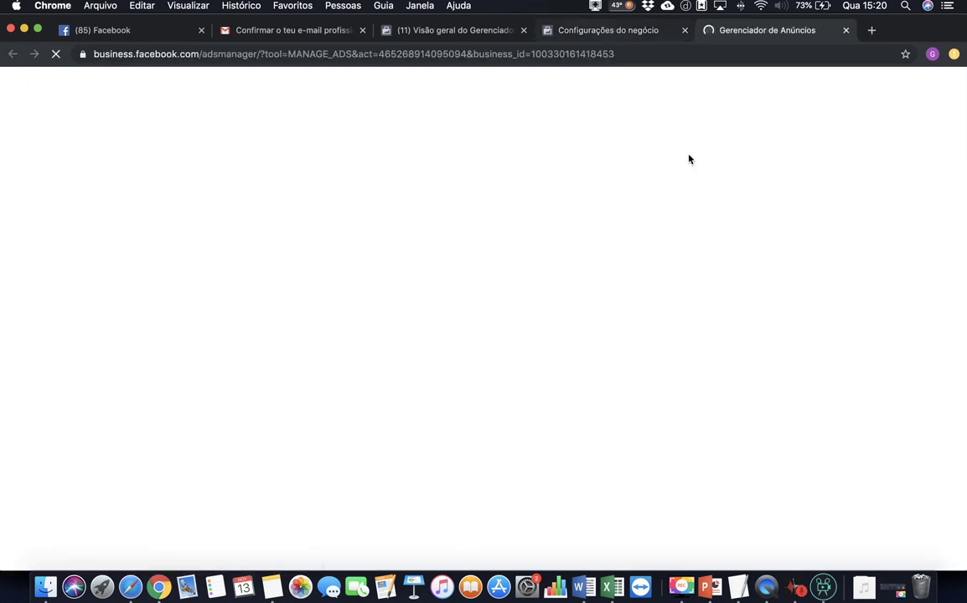
click(597, 32)
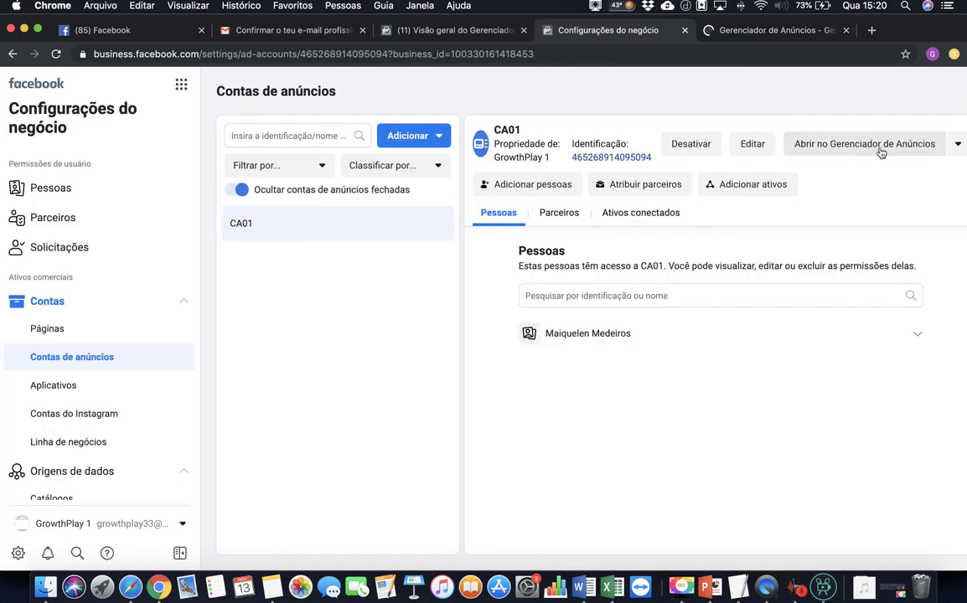
click(738, 30)
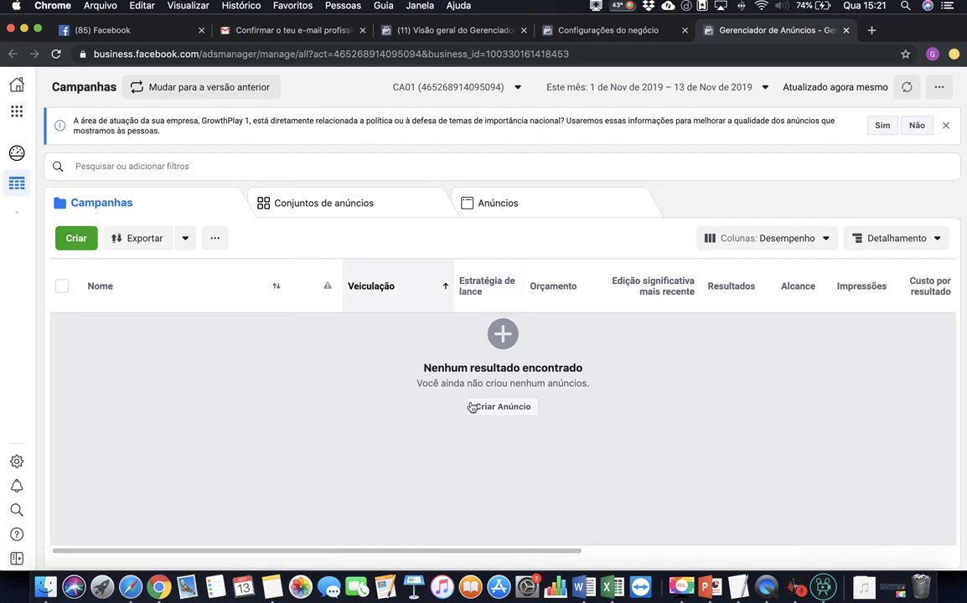
click(600, 31)
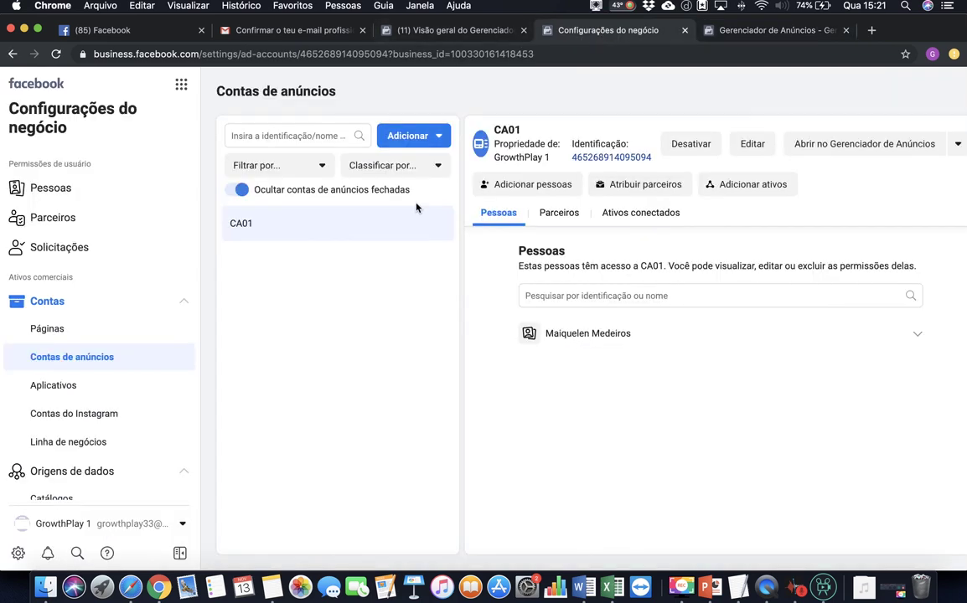